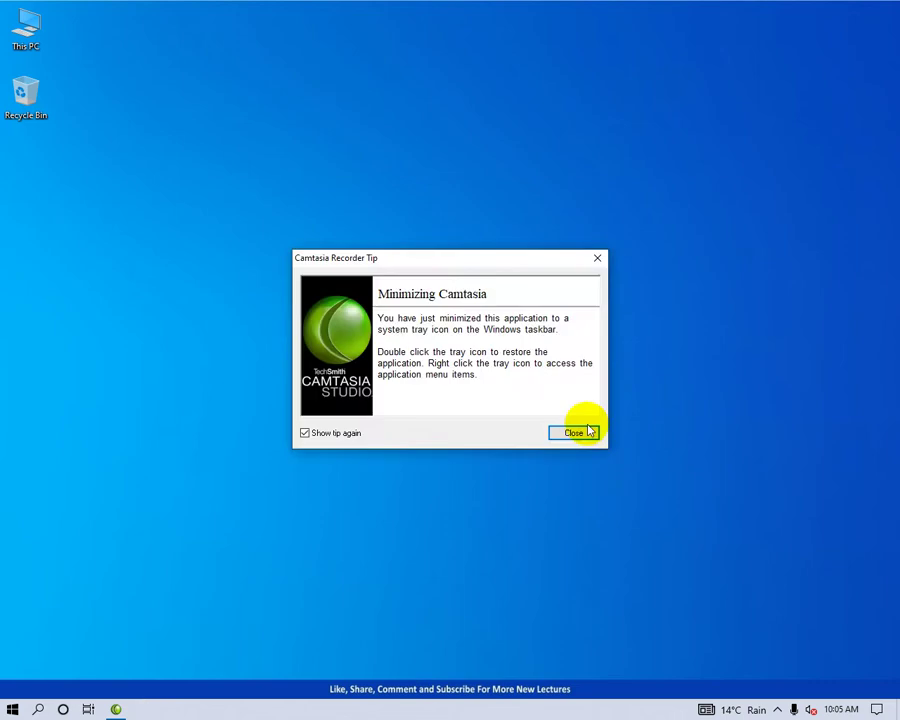
Step: Dismiss the recorder tip and launch Microsoft Word with the winword Run command
click(582, 433)
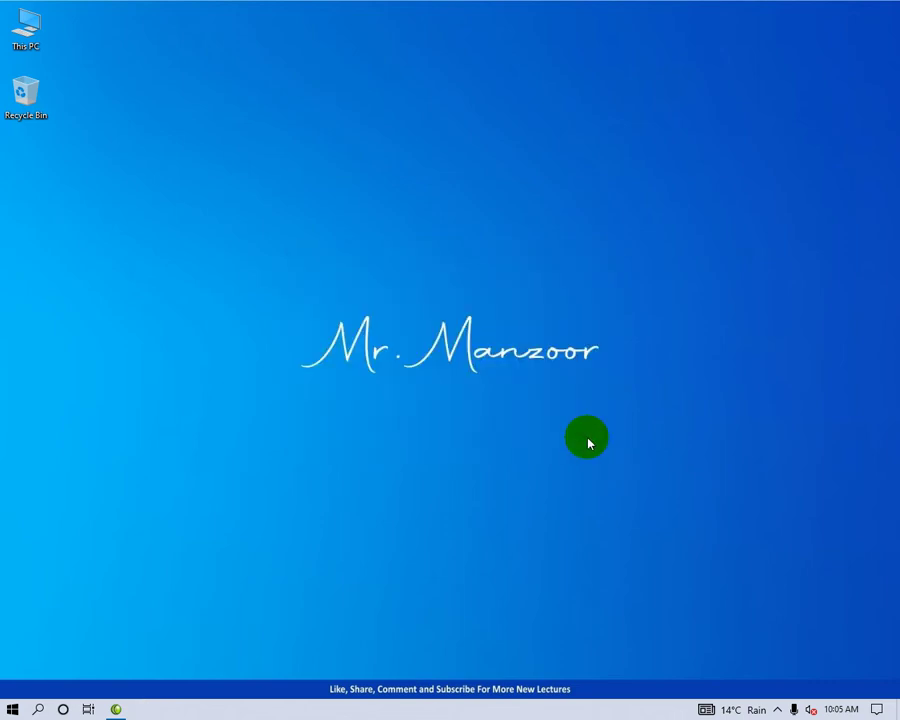
key(super+r)
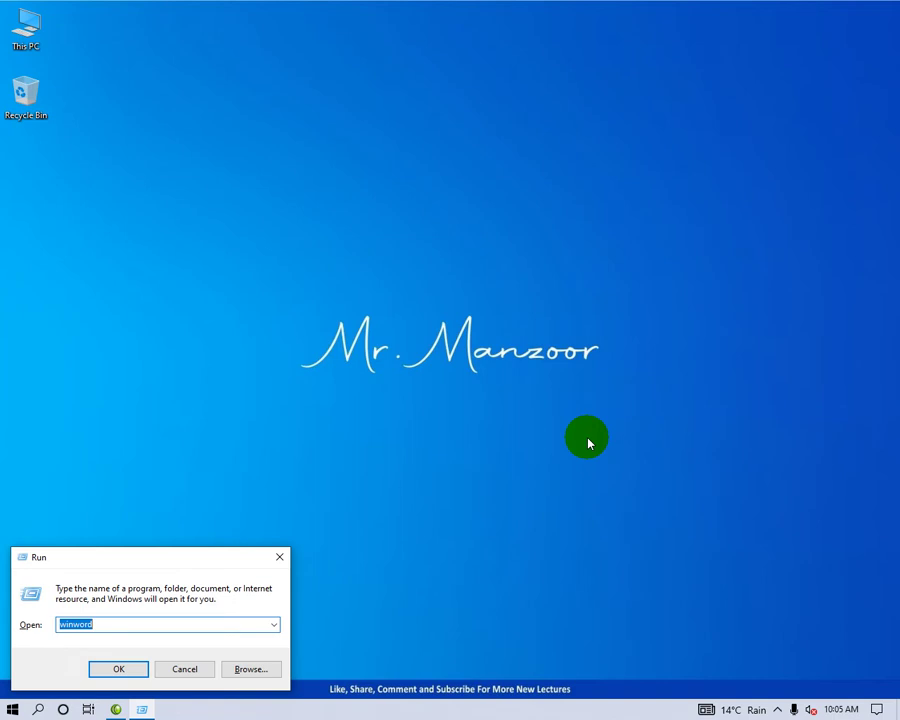
key(Return)
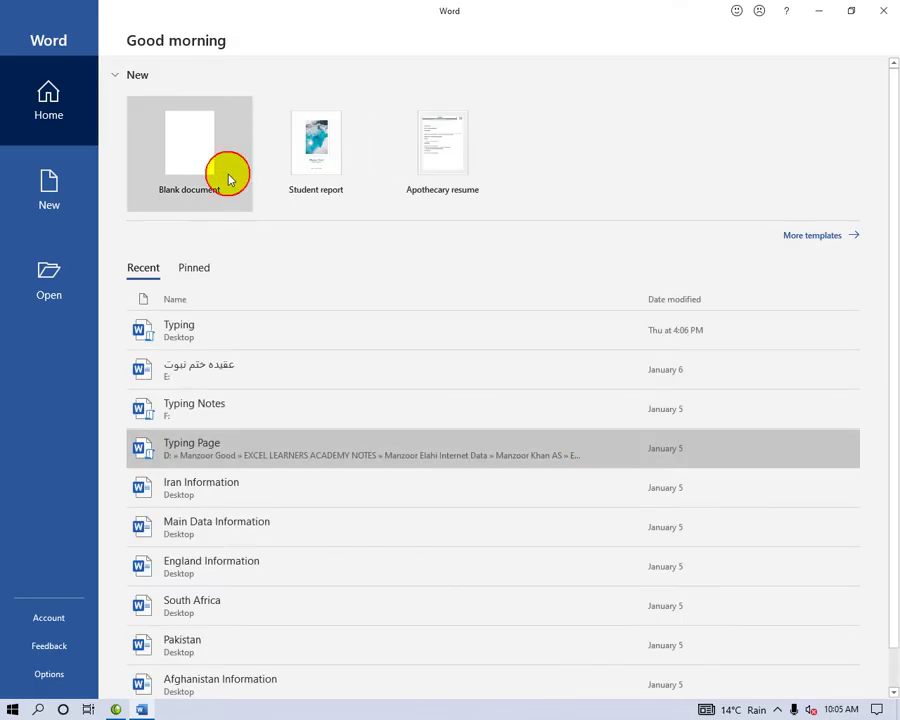
Step: Start a blank document, type the 'Grammar Notes' title and begin a new line below it
click(229, 178)
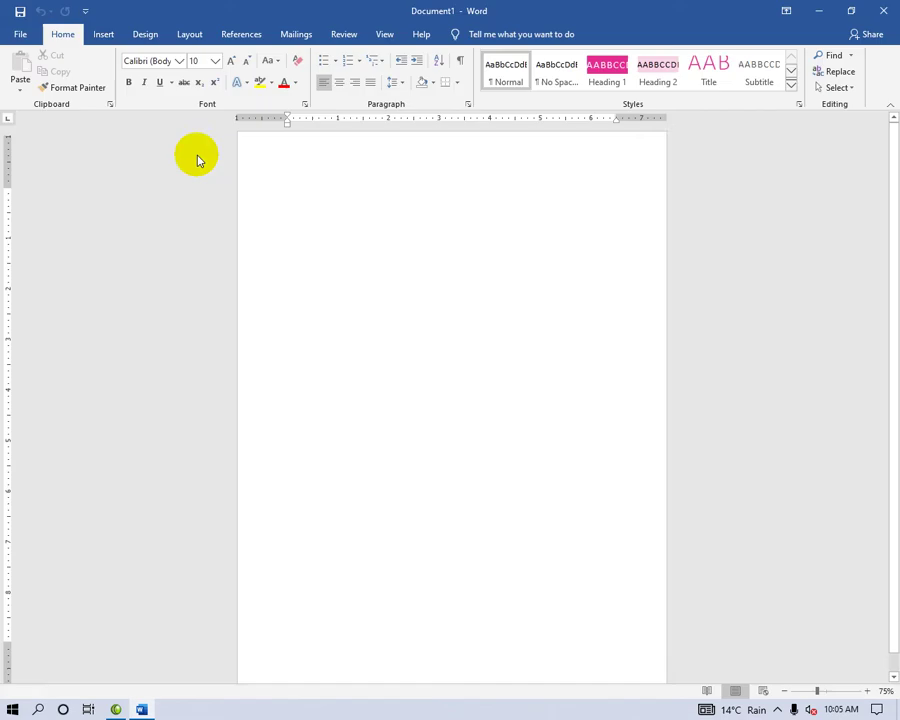
click(103, 37)
click(140, 40)
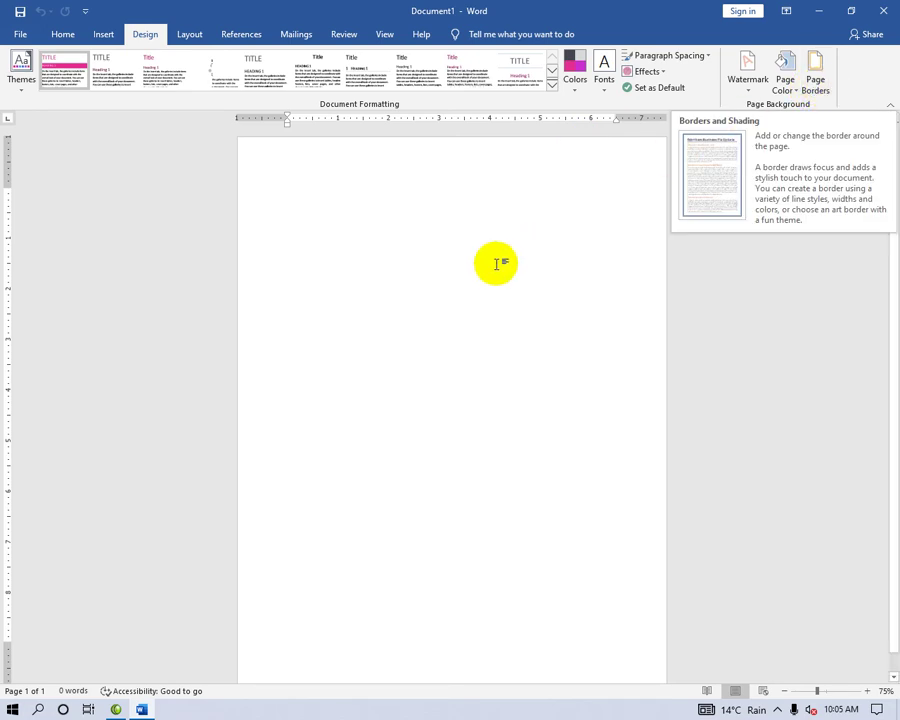
text(ac)
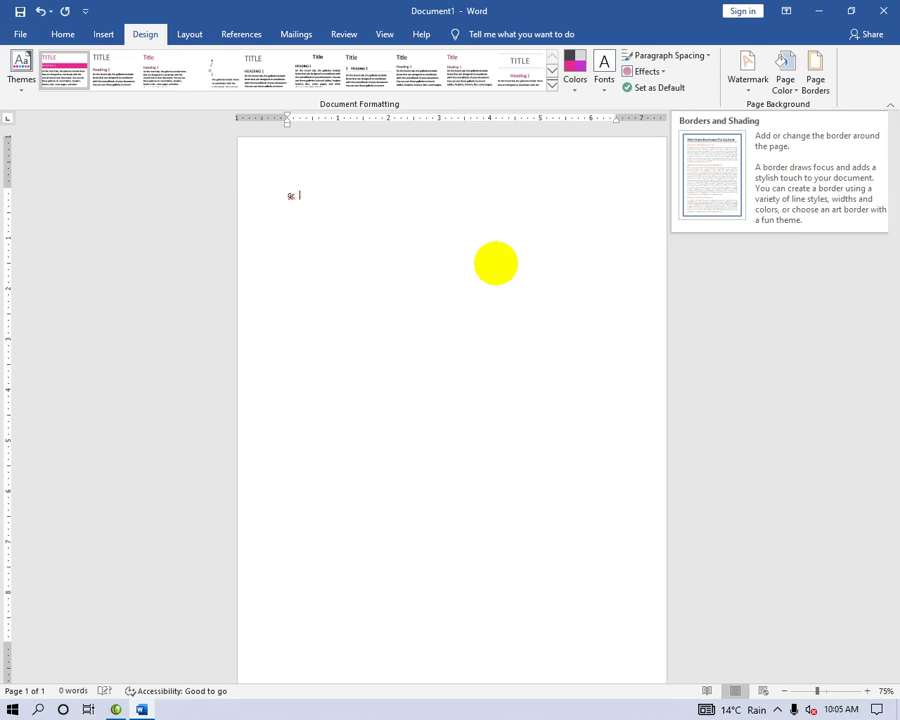
text(rammar No)
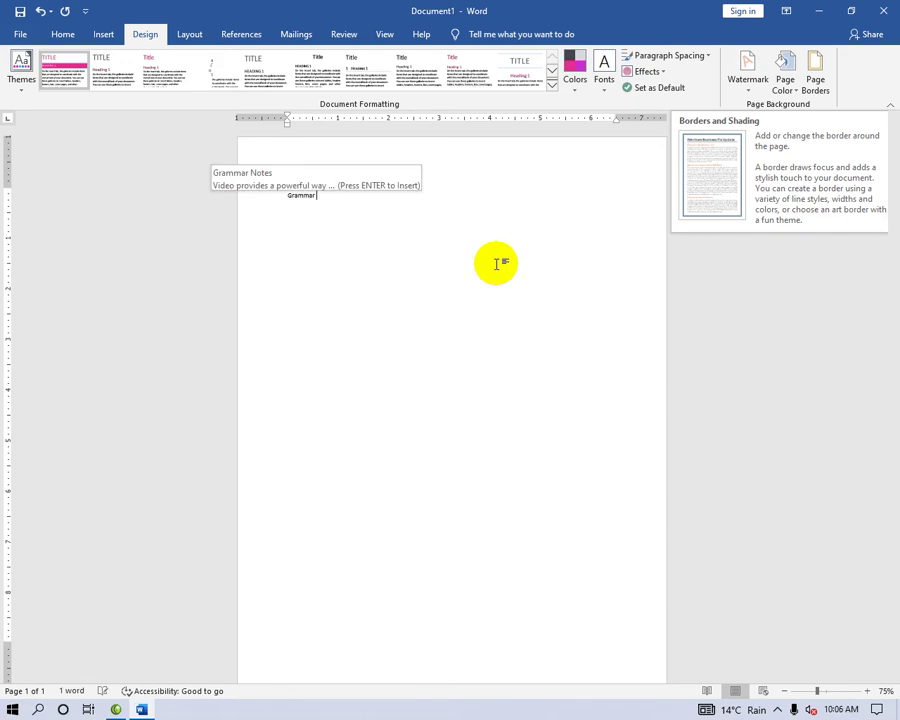
key(Return)
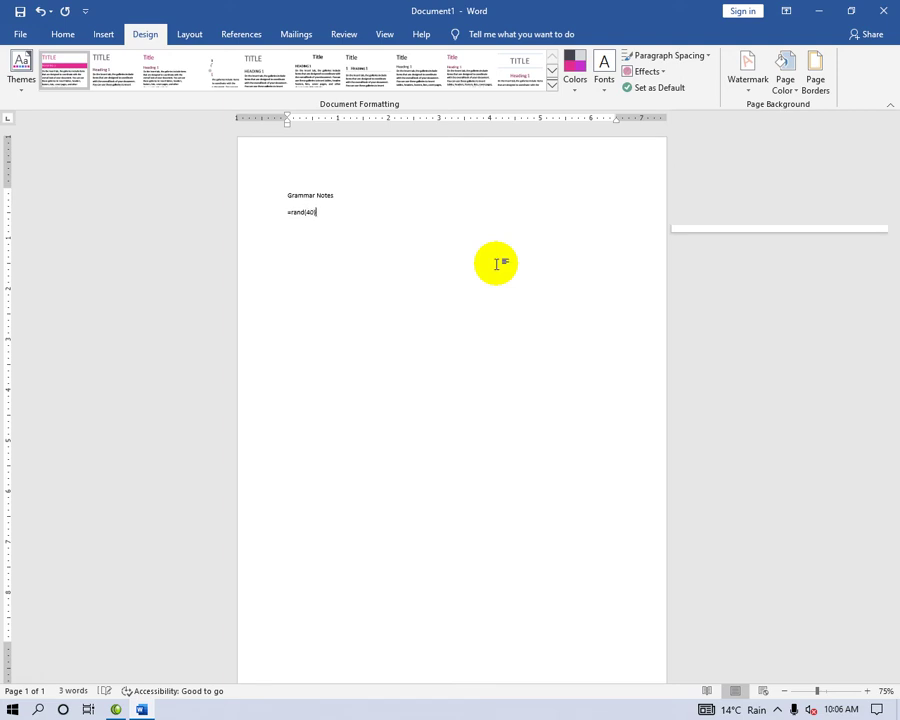
Step: Expand =rand(40) into sample paragraphs and select the Grammar Notes heading
key(Return)
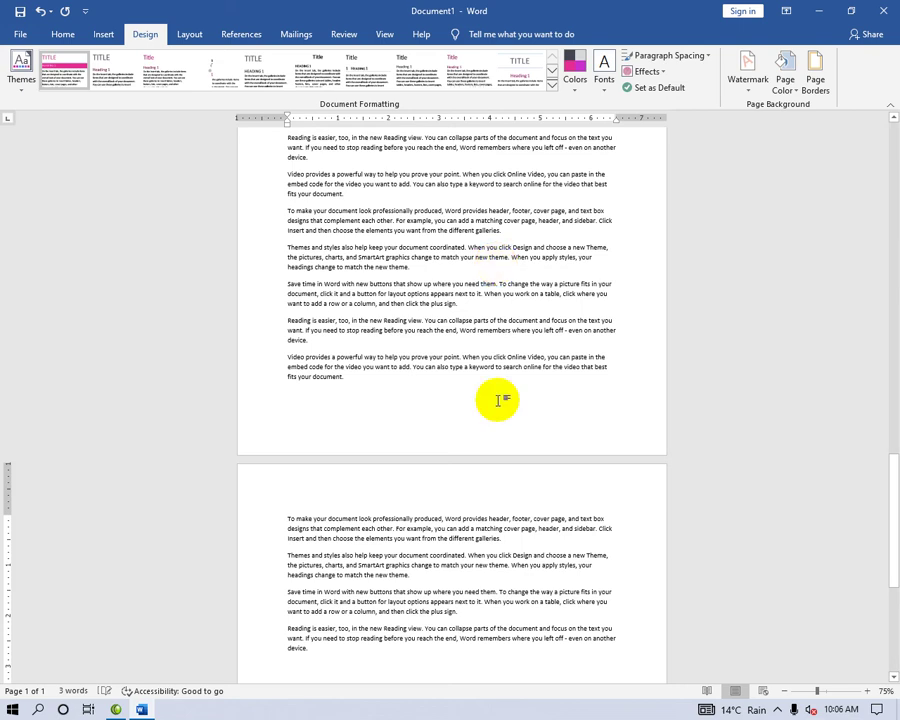
scroll(498, 400, up, 2)
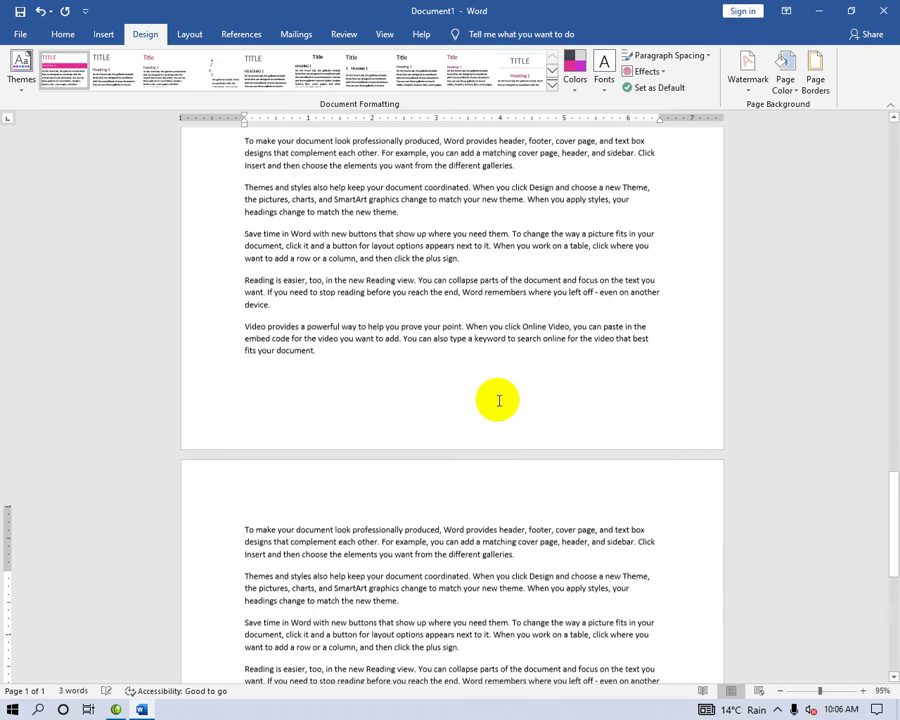
scroll(498, 400, up, 5)
scroll(498, 400, up, 5)
scroll(498, 400, up, 5)
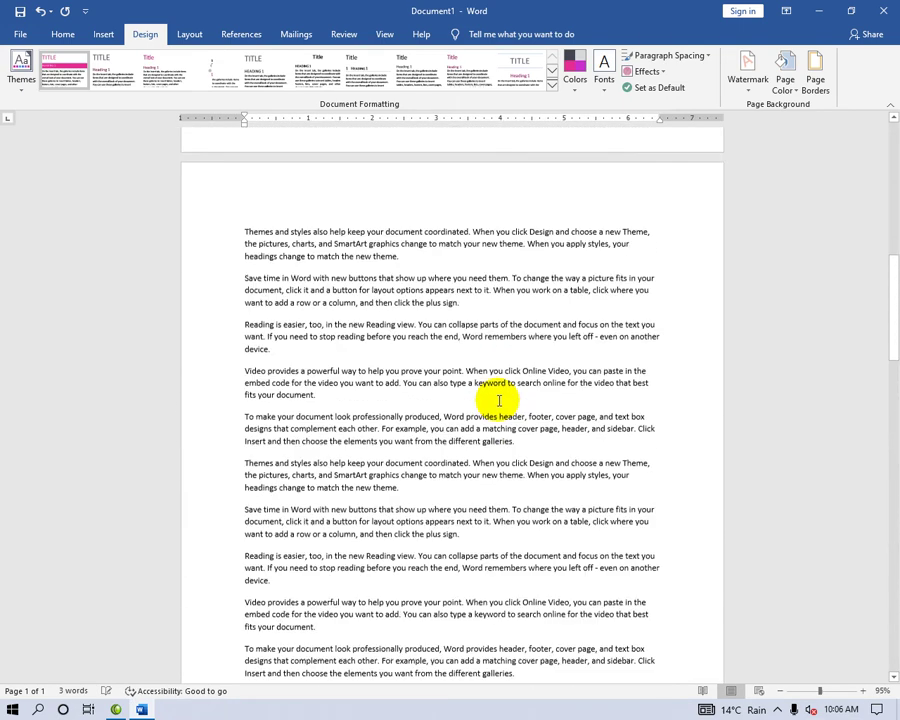
scroll(498, 400, up, 5)
scroll(498, 400, up, 5)
scroll(498, 400, up, 5)
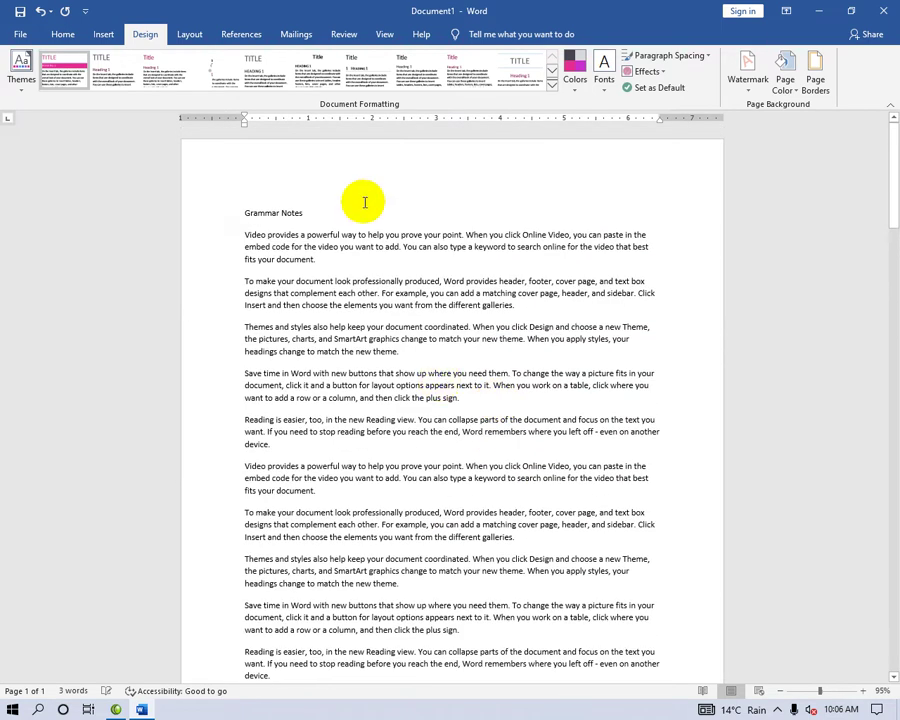
drag(363, 201, 231, 202)
Step: Format the Grammar Notes heading as 16 pt, blue and bold
click(56, 33)
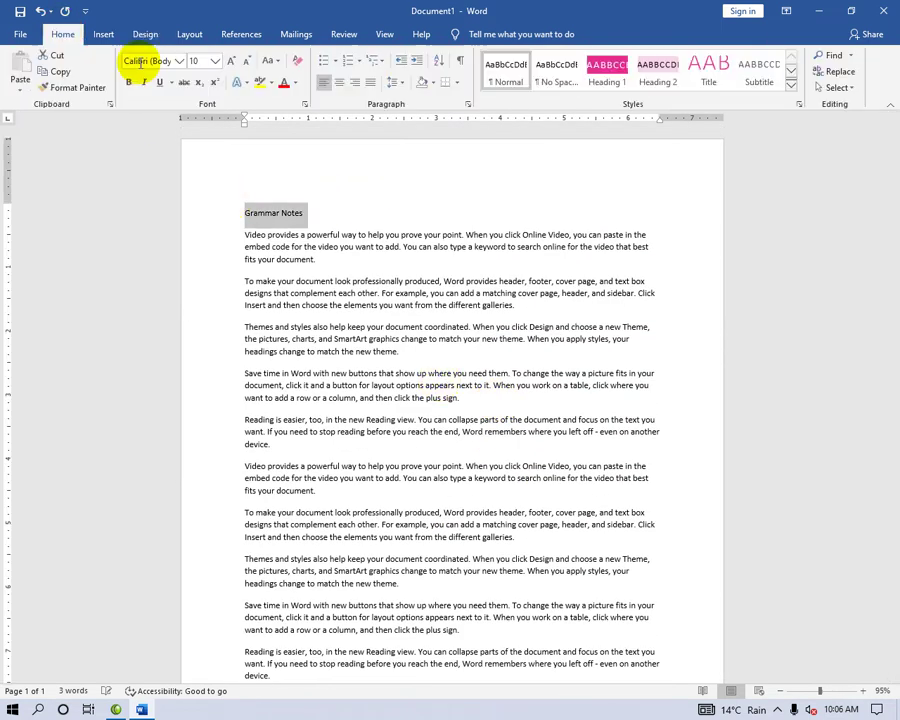
click(230, 60)
click(230, 60)
click(230, 60)
click(230, 60)
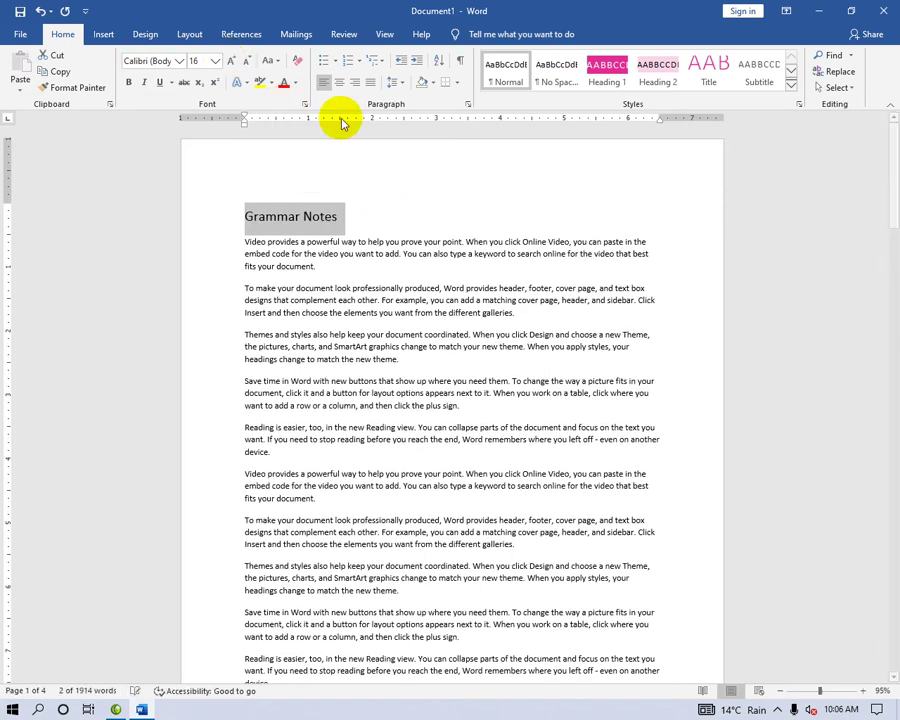
click(301, 84)
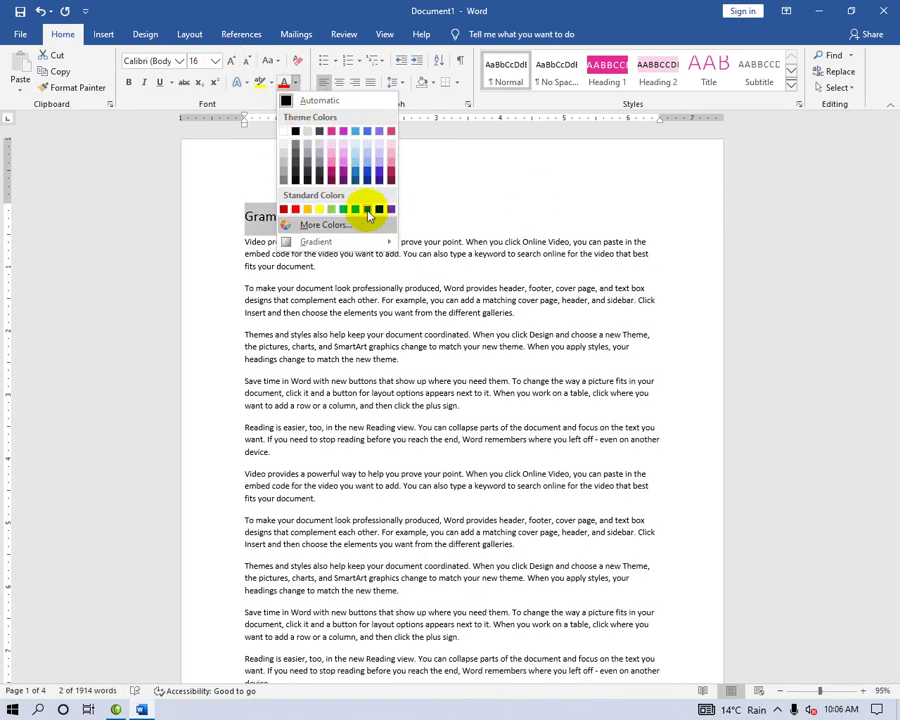
click(367, 215)
click(128, 82)
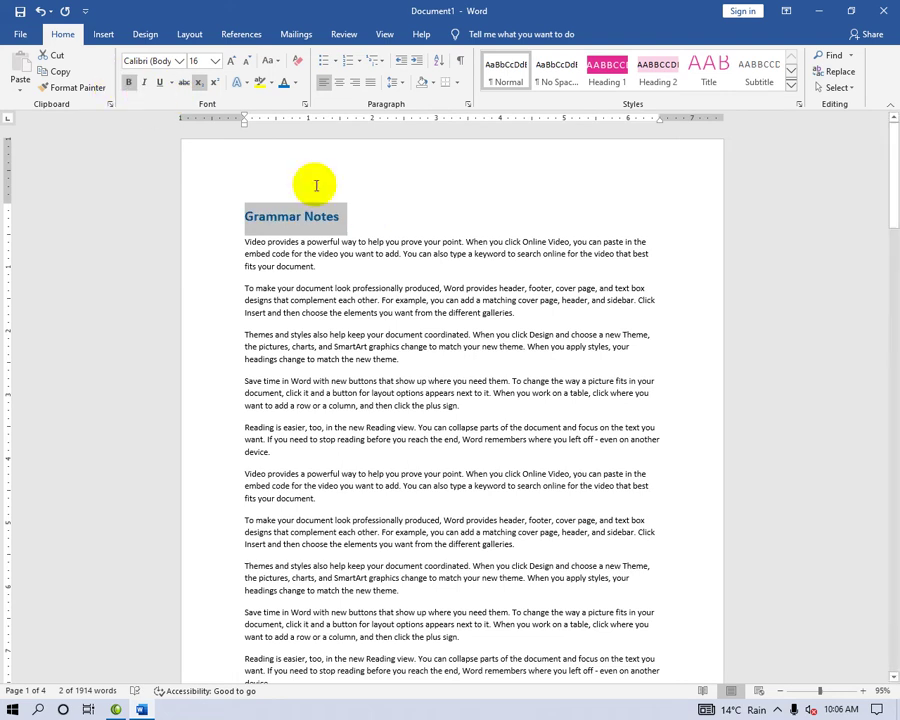
click(425, 181)
click(145, 34)
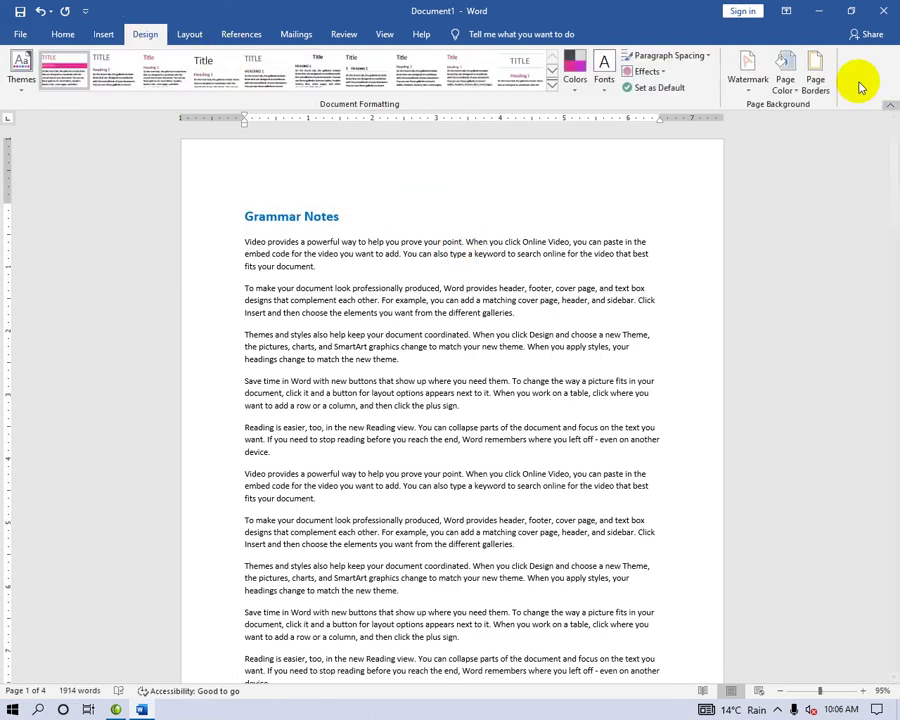
Step: Apply a dashed box border around the page
click(812, 80)
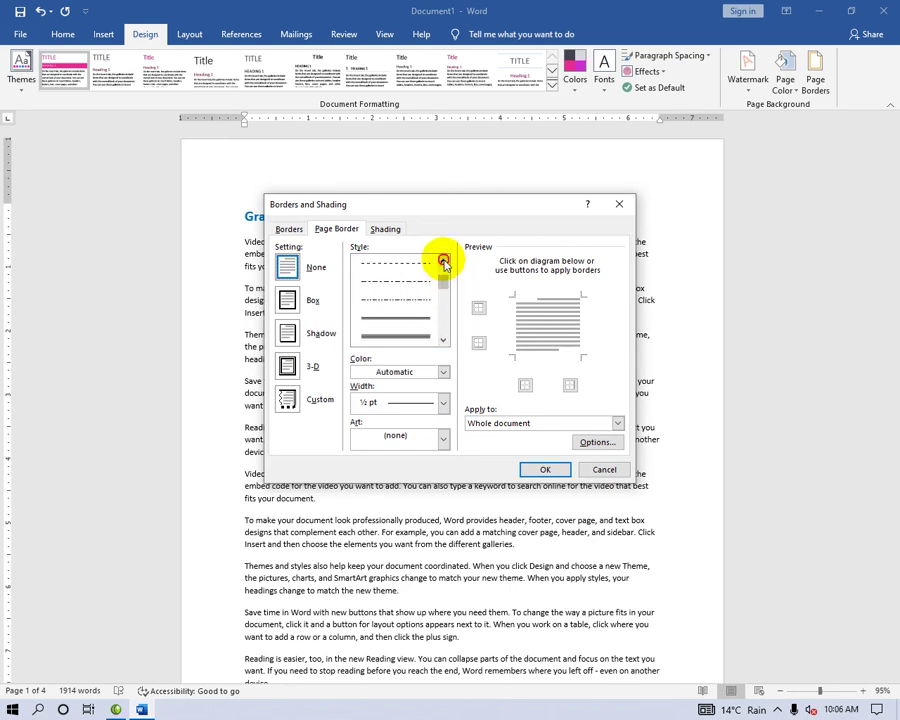
click(403, 322)
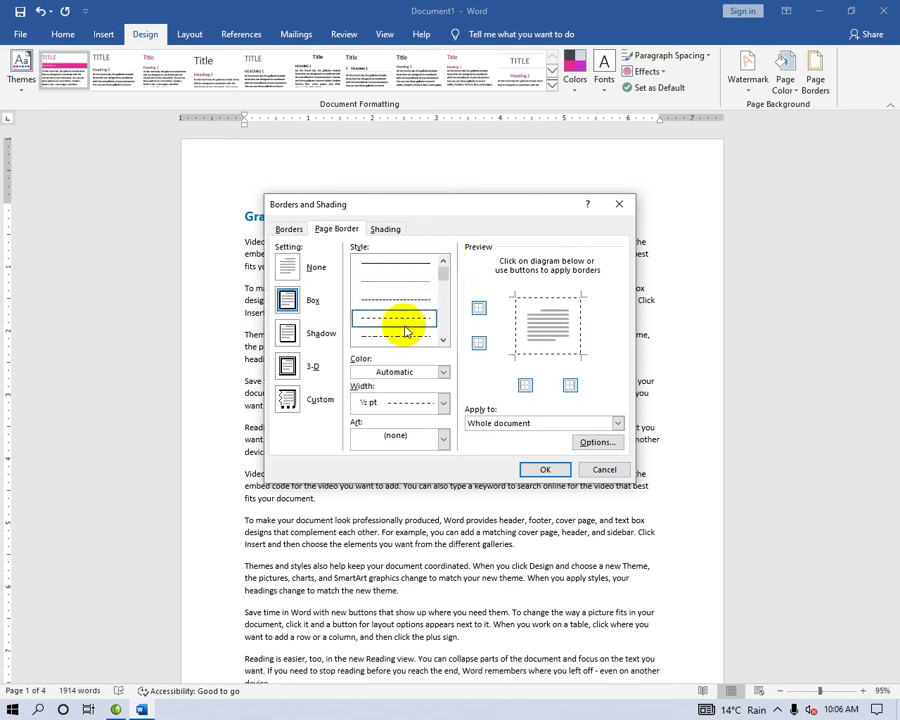
click(545, 469)
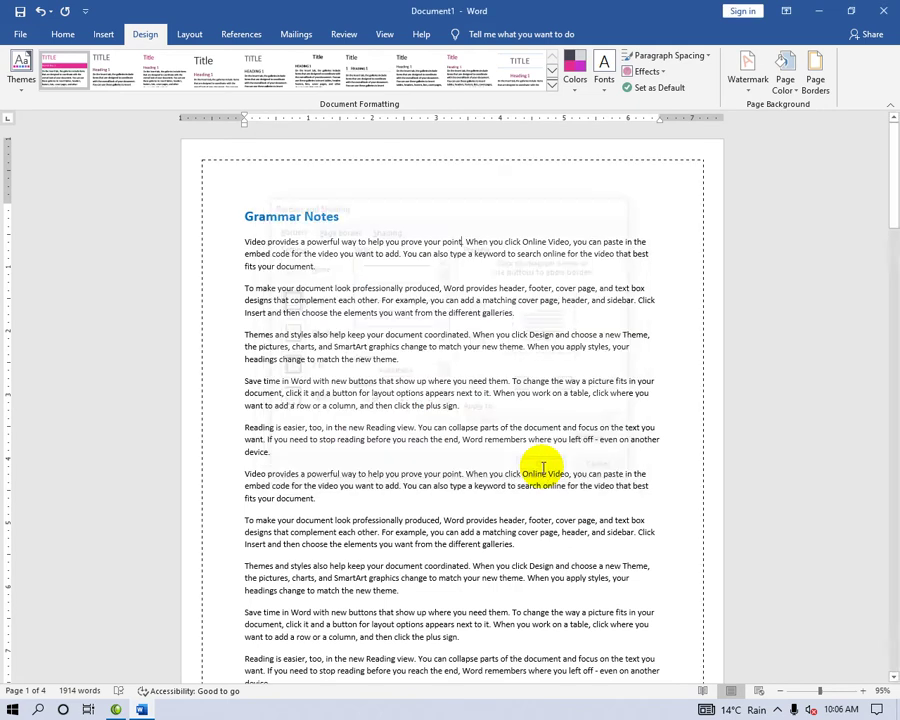
Step: Change the page border to a thicker dash-dot-dot style 4½ pt wide
click(753, 91)
click(815, 78)
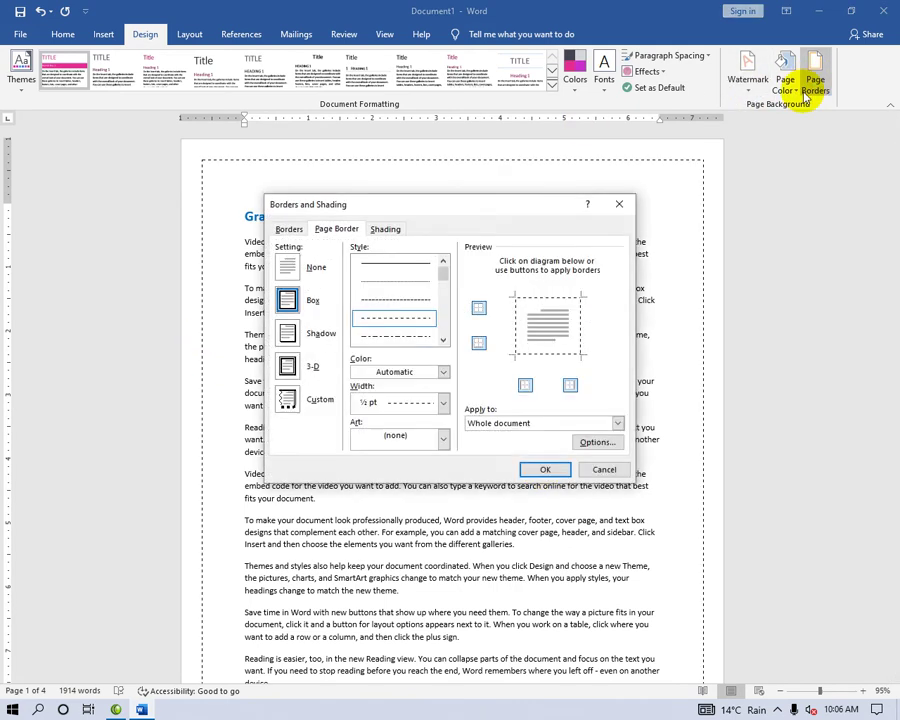
click(443, 339)
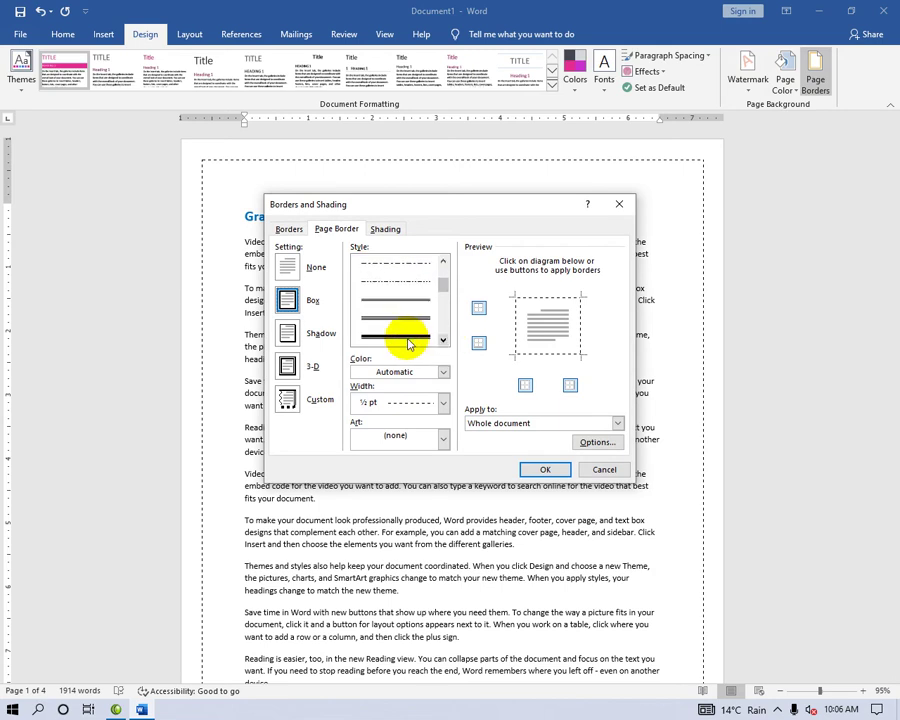
click(404, 337)
click(443, 402)
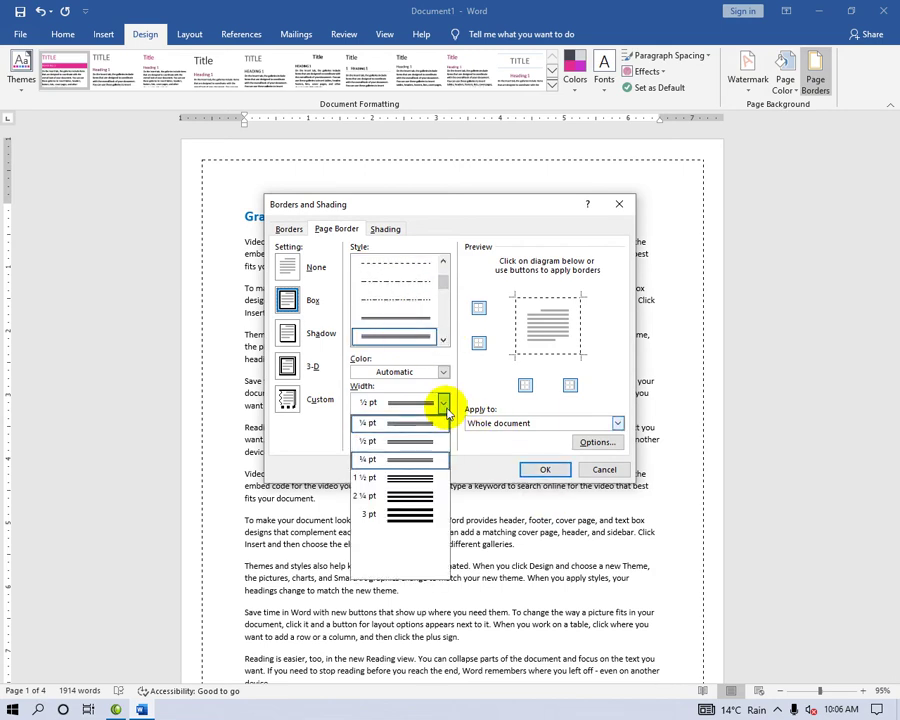
click(419, 315)
click(443, 402)
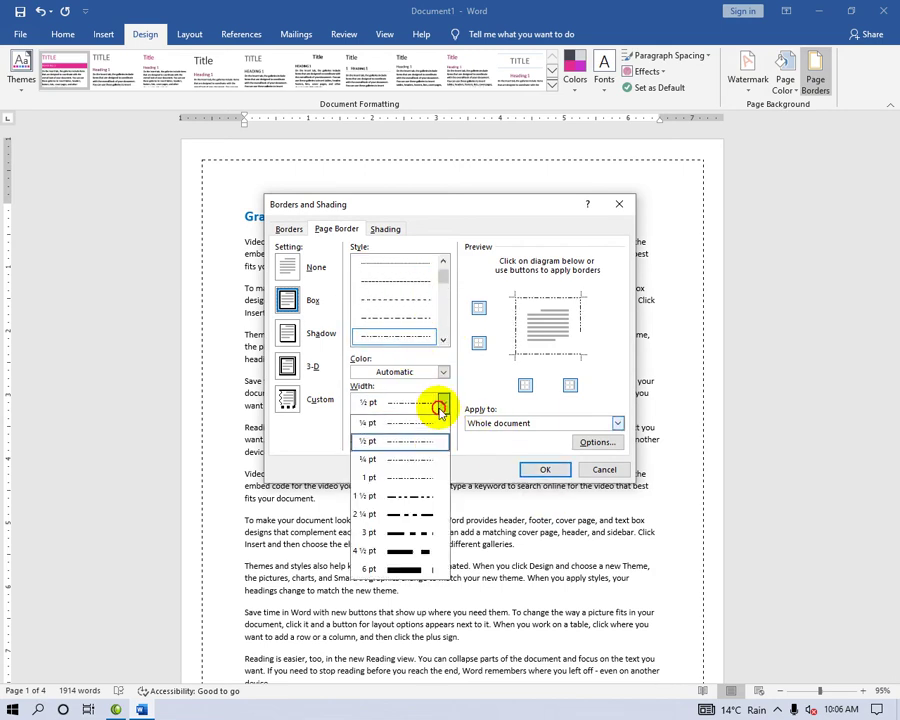
click(404, 551)
click(541, 471)
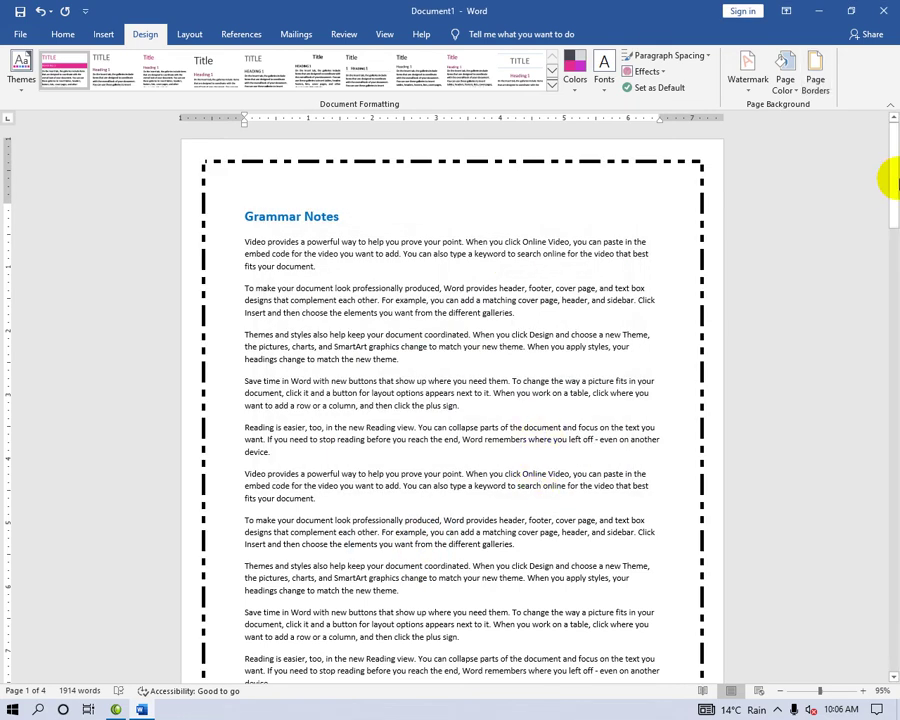
Step: Recolour the 4½ pt dashed page border dark blue
click(814, 70)
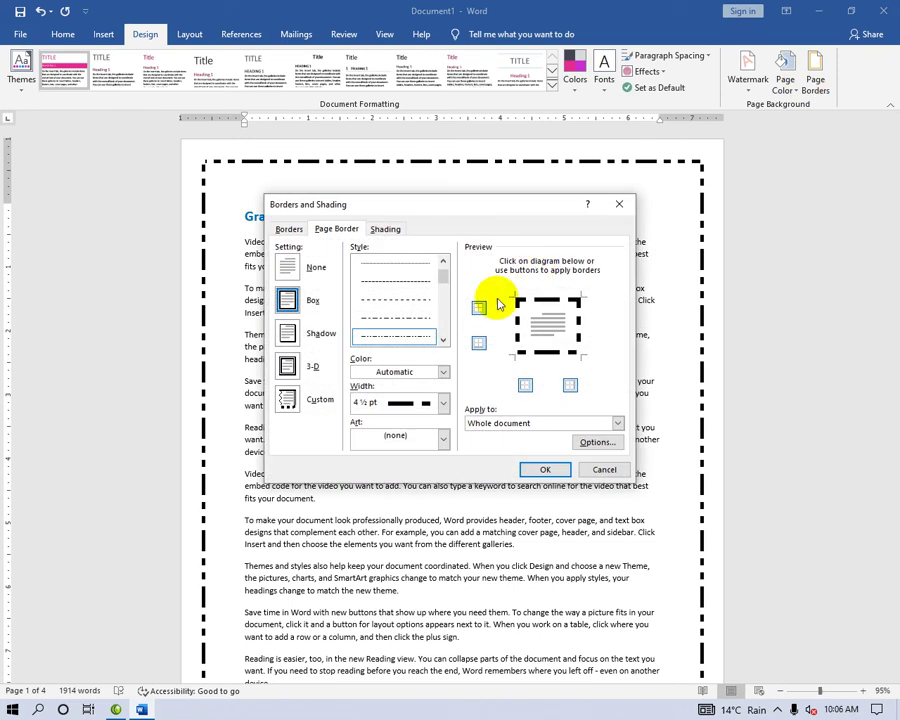
click(443, 340)
click(443, 340)
click(443, 340)
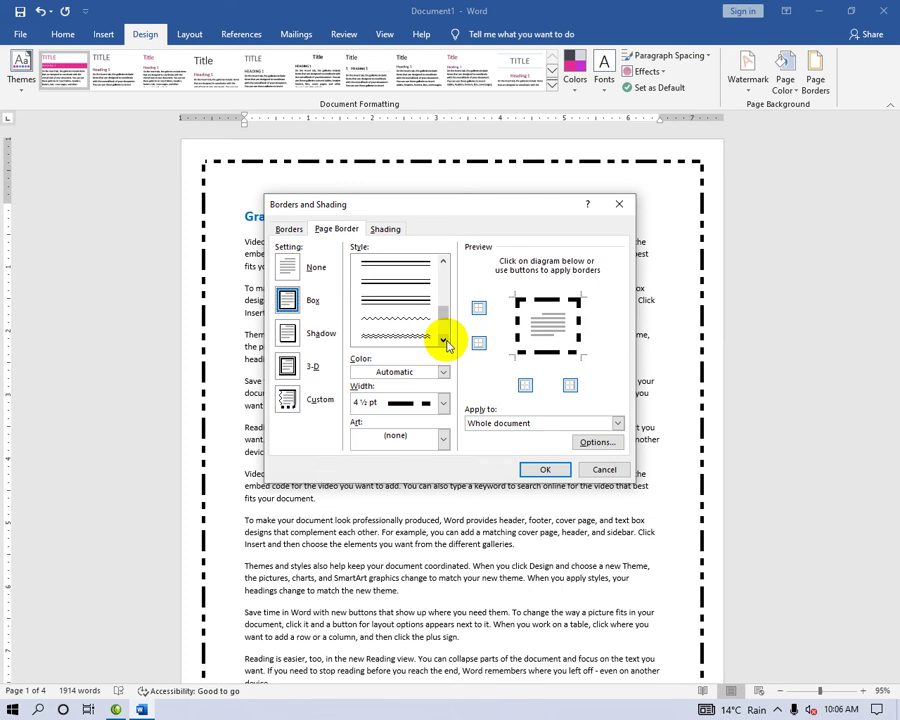
click(443, 340)
click(443, 340)
click(443, 340)
click(443, 340)
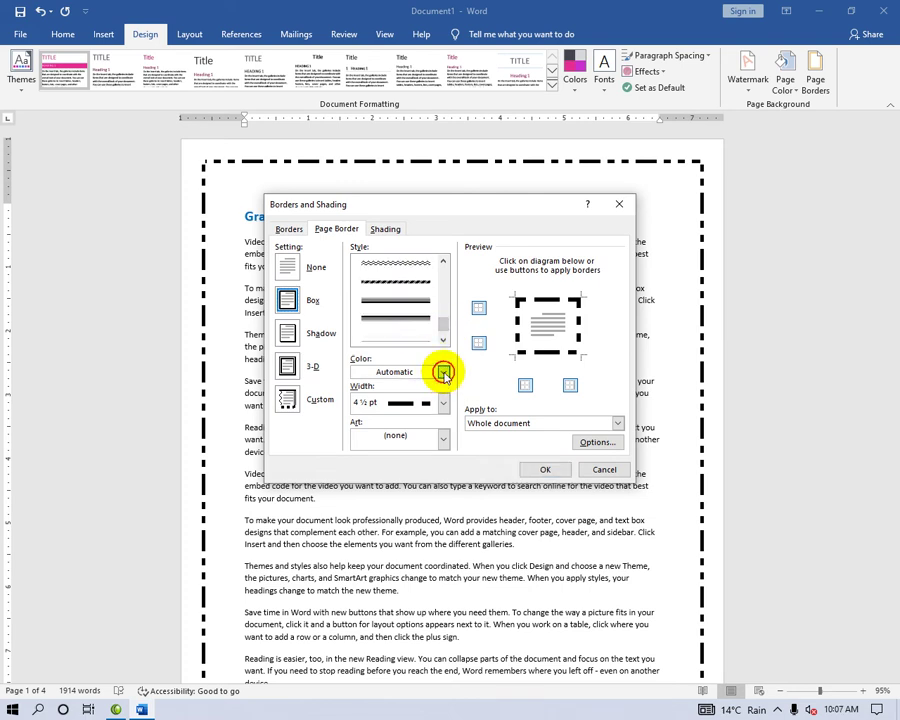
click(443, 372)
click(440, 466)
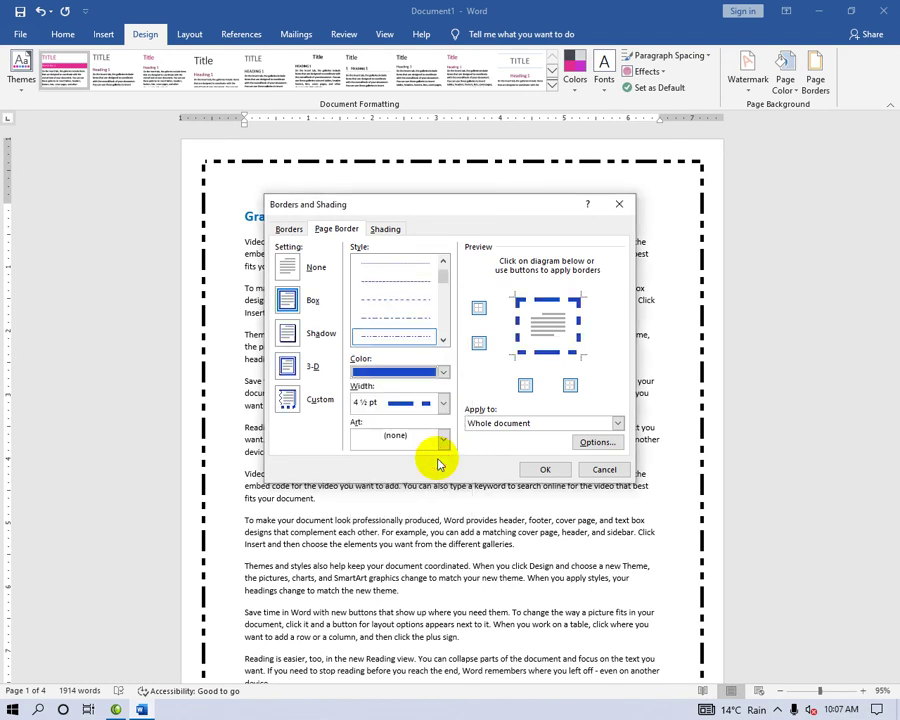
click(443, 374)
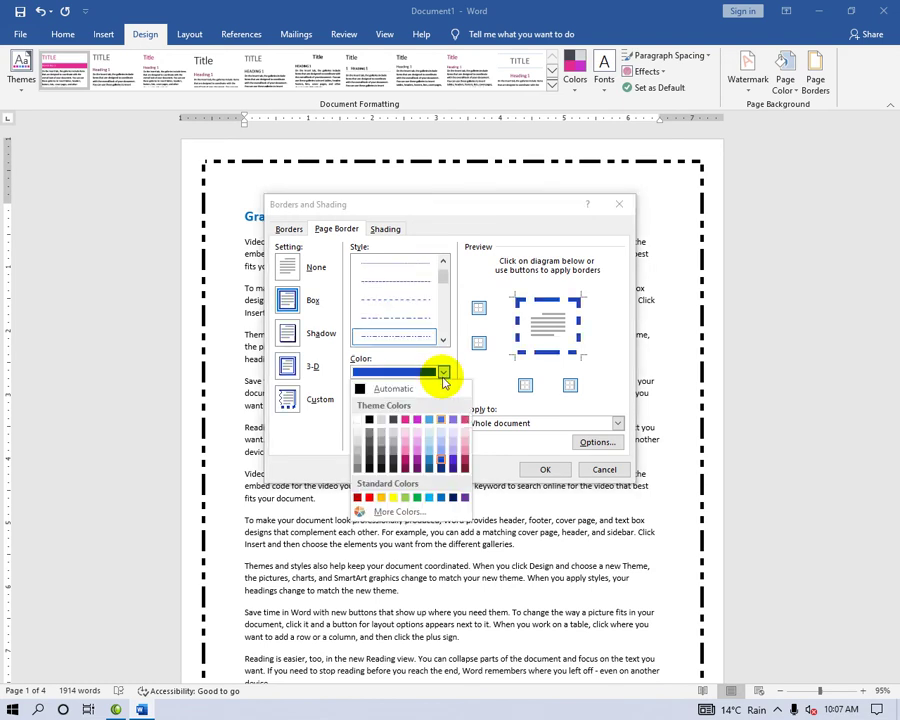
click(440, 462)
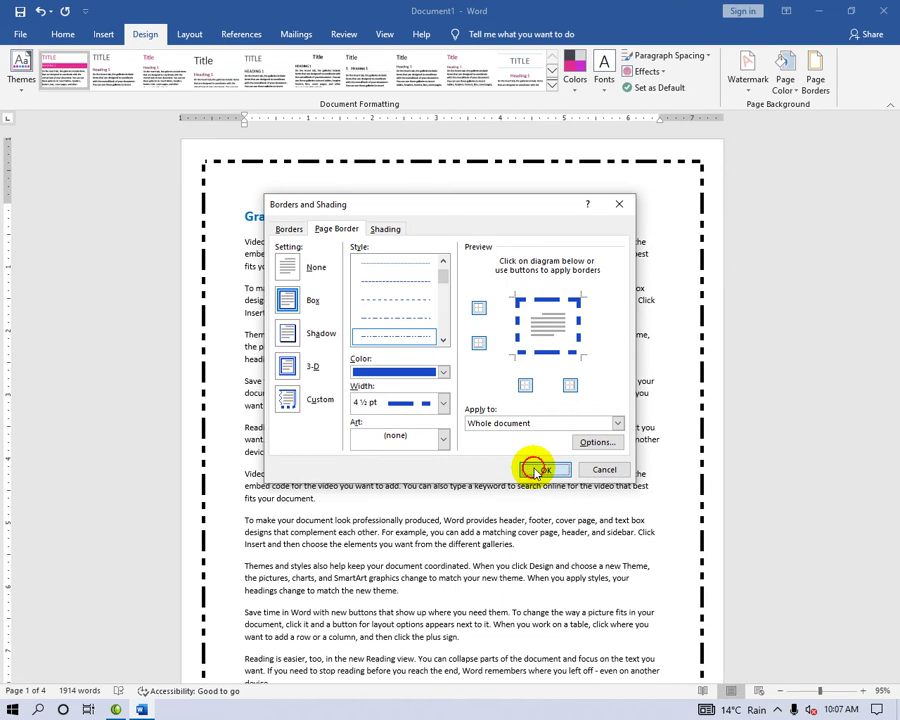
click(536, 470)
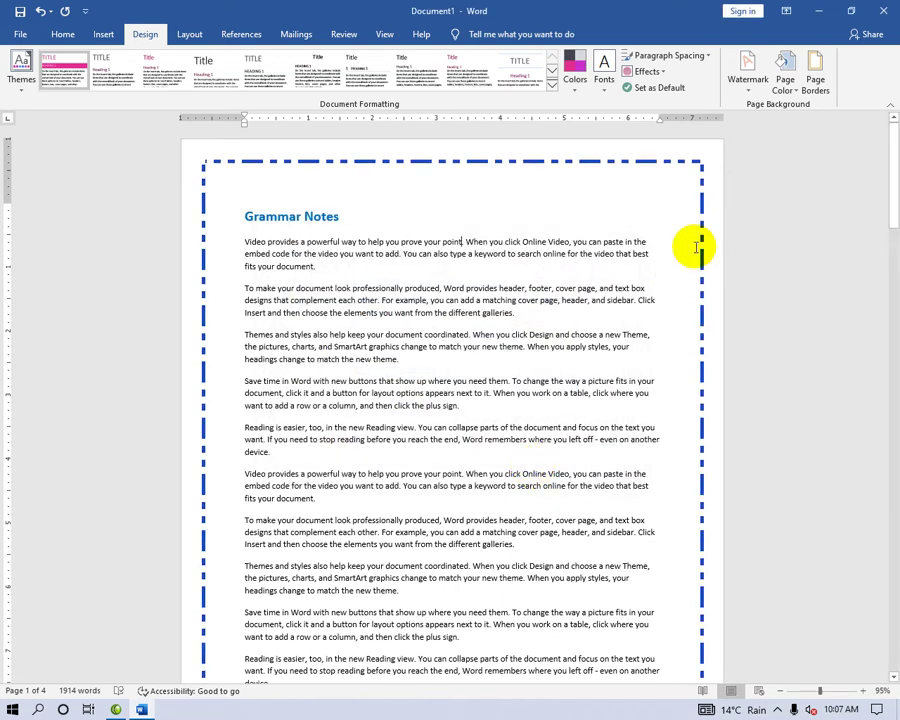
Step: Increase the blue dashed page border width to 6 pt
click(815, 80)
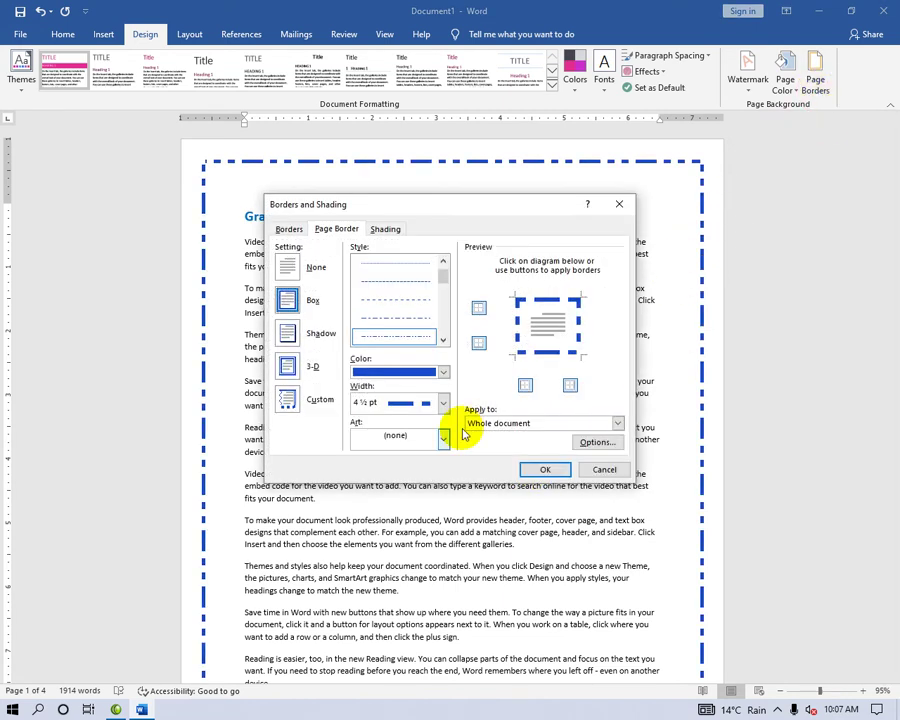
click(437, 403)
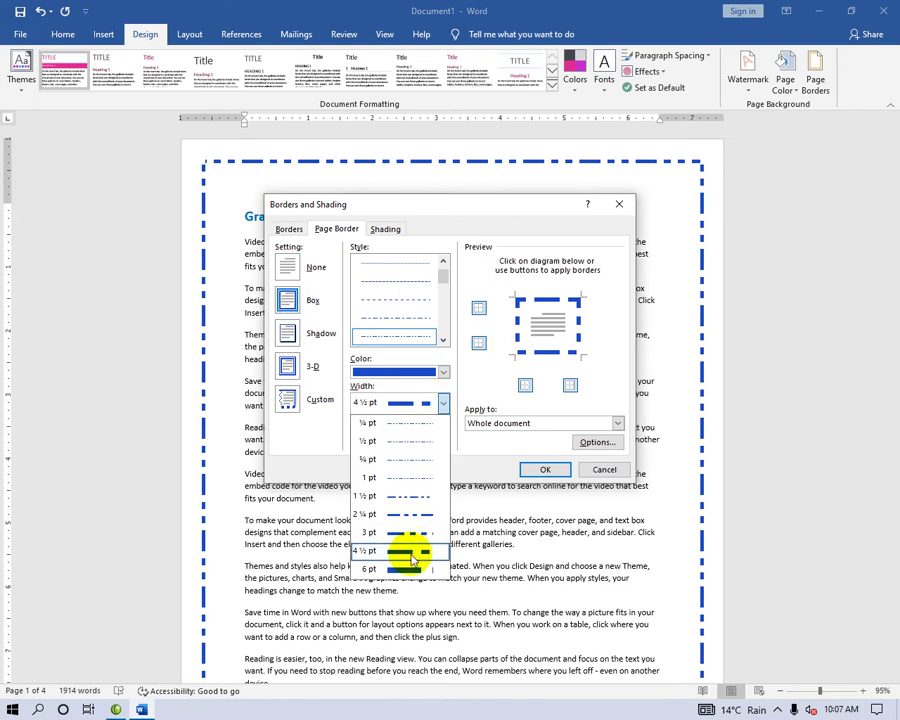
click(545, 469)
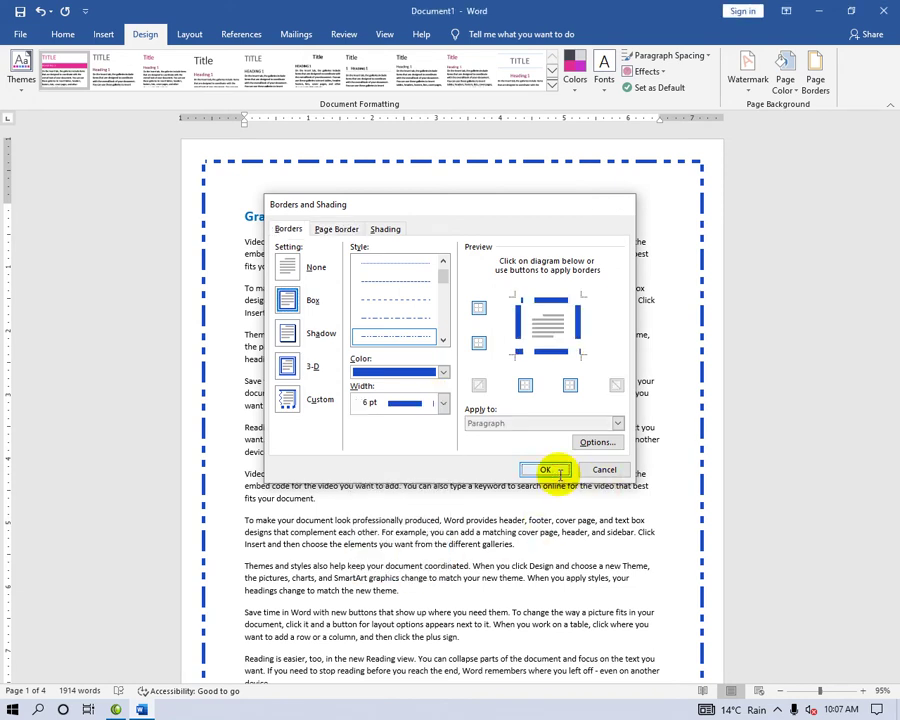
Step: Remove the top and bottom edges, keeping the border only on the left and right
click(818, 76)
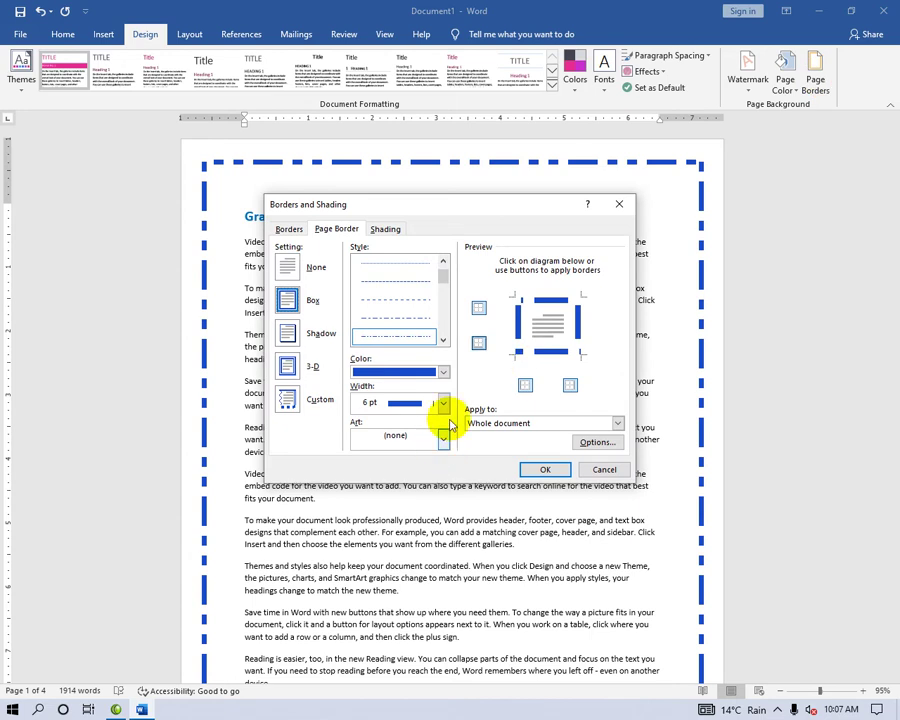
click(484, 316)
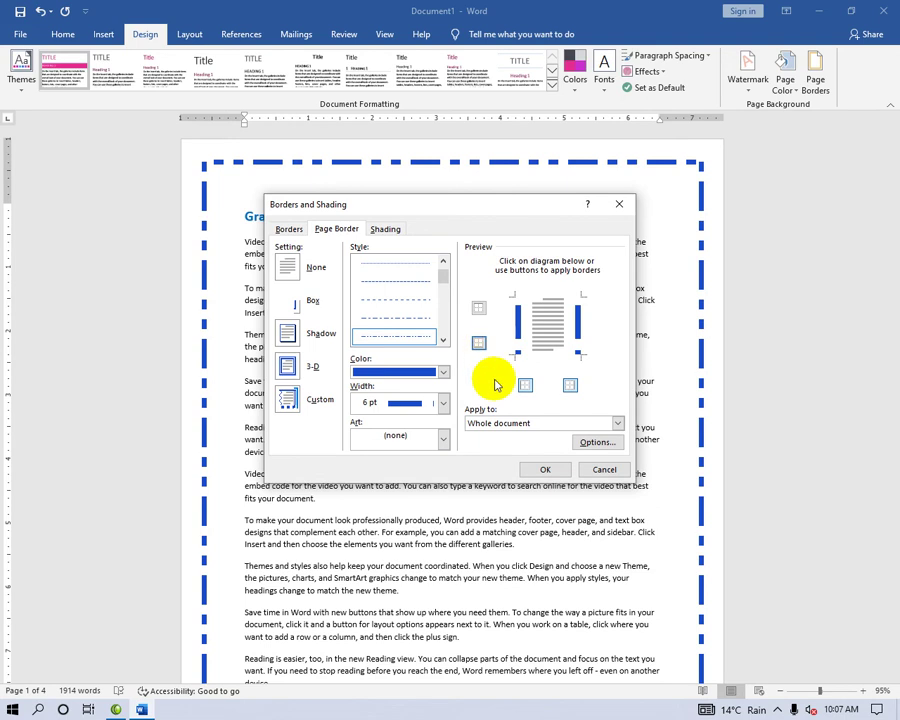
click(535, 470)
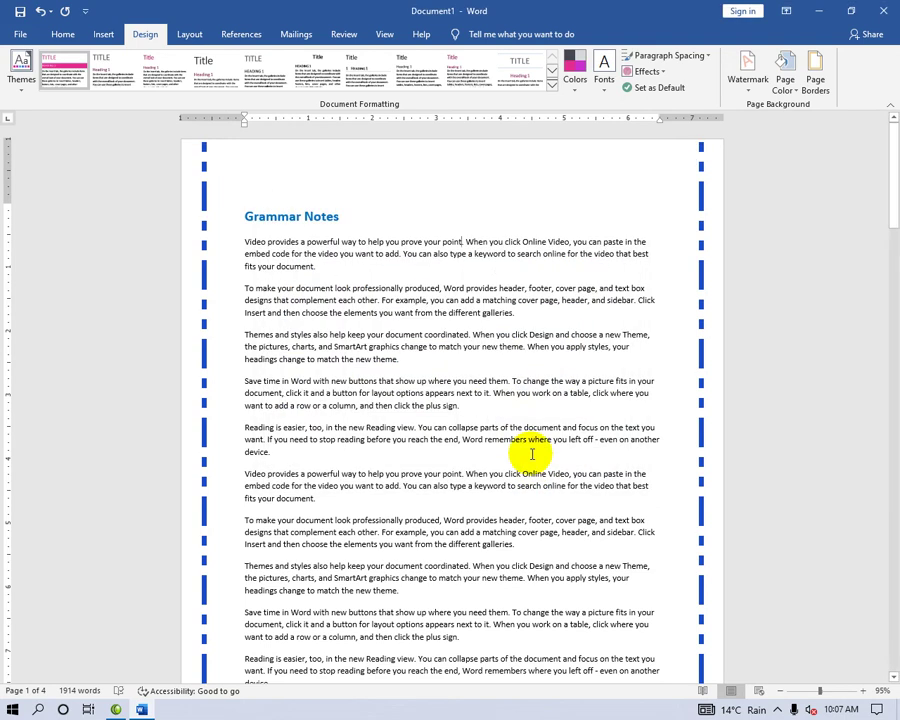
scroll(532, 454, down, 3)
scroll(512, 406, down, 3)
scroll(512, 406, down, 3)
scroll(517, 408, down, 3)
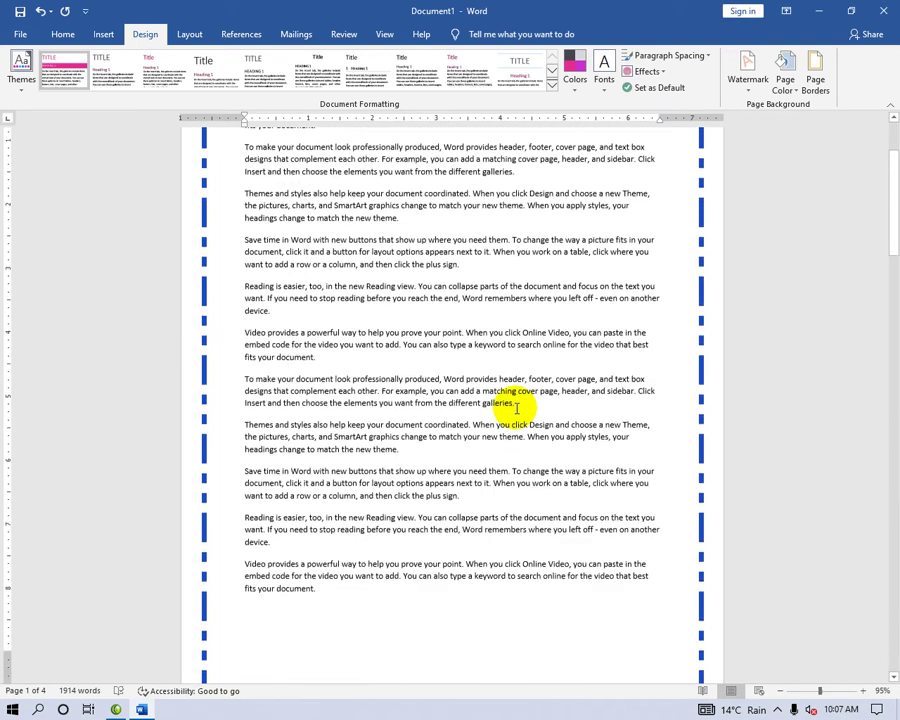
scroll(516, 405, up, 3)
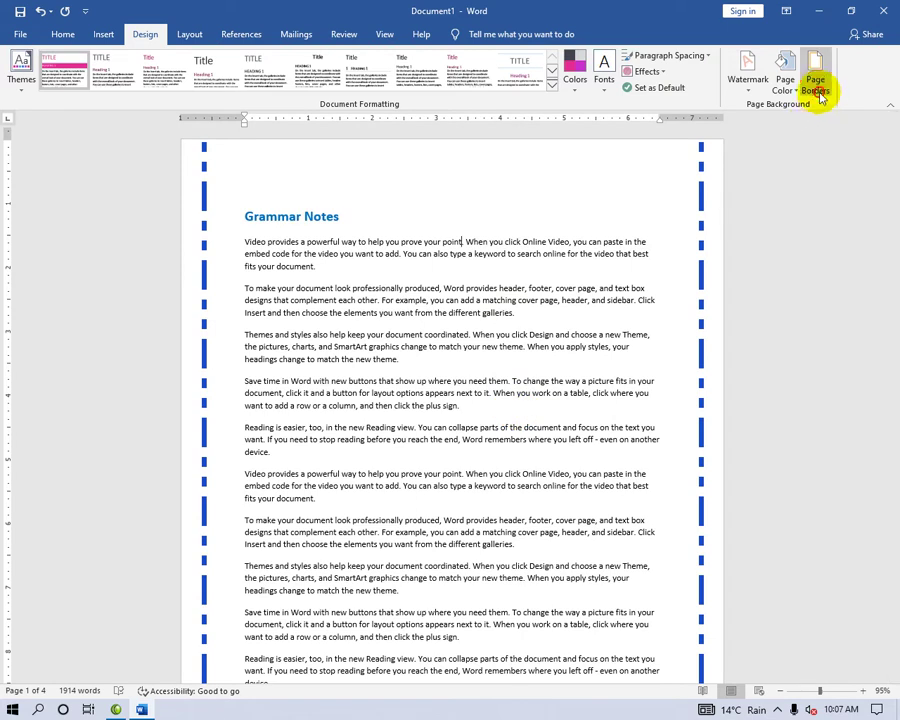
Step: Restore the top edge and drop the left and right edges, leaving top and bottom only
click(817, 88)
click(474, 306)
click(528, 386)
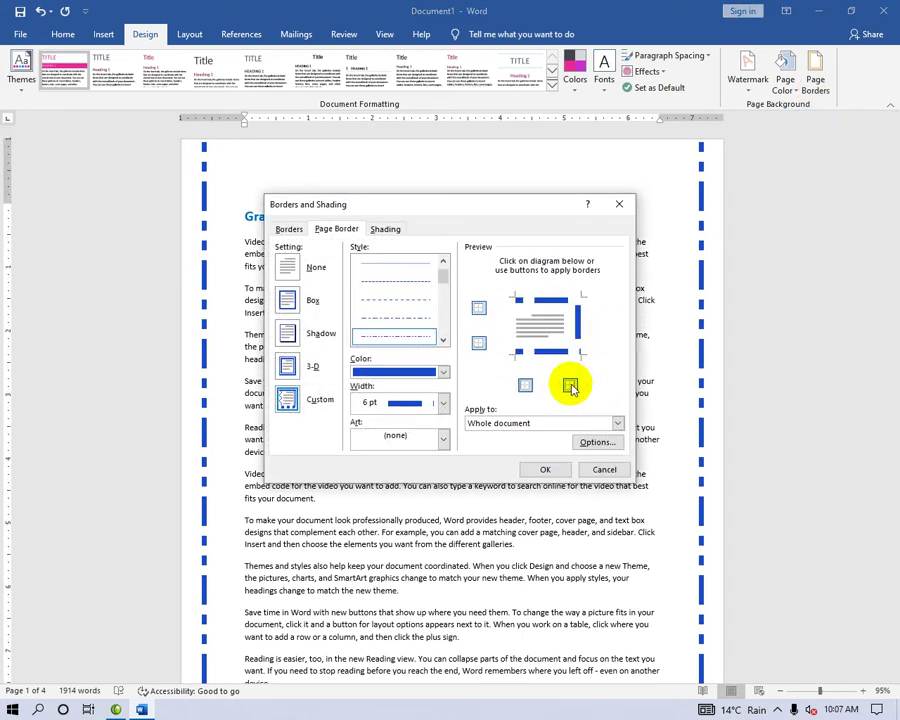
click(550, 471)
scroll(568, 490, down, 15)
scroll(568, 502, up, 3)
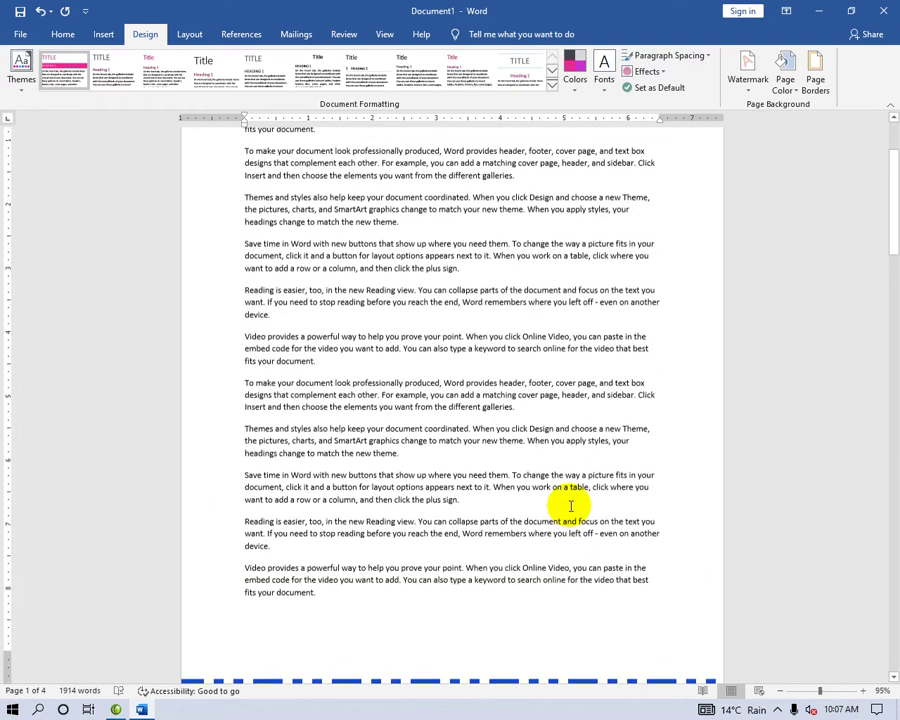
scroll(571, 506, up, 3)
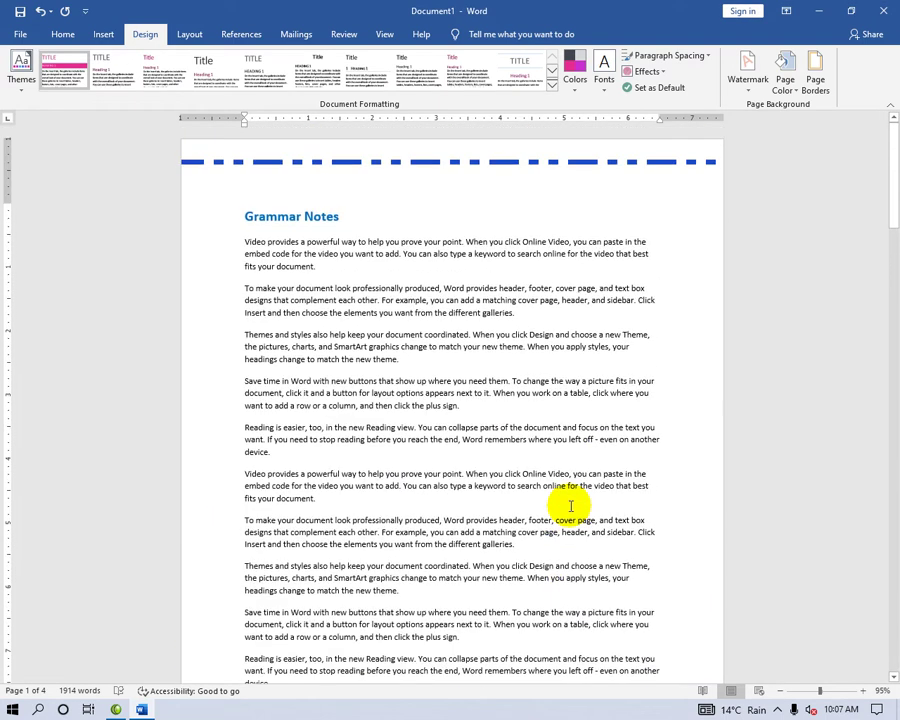
Step: Re-enable the side edges so the blue 6 pt dashed border frames all four sides
click(816, 73)
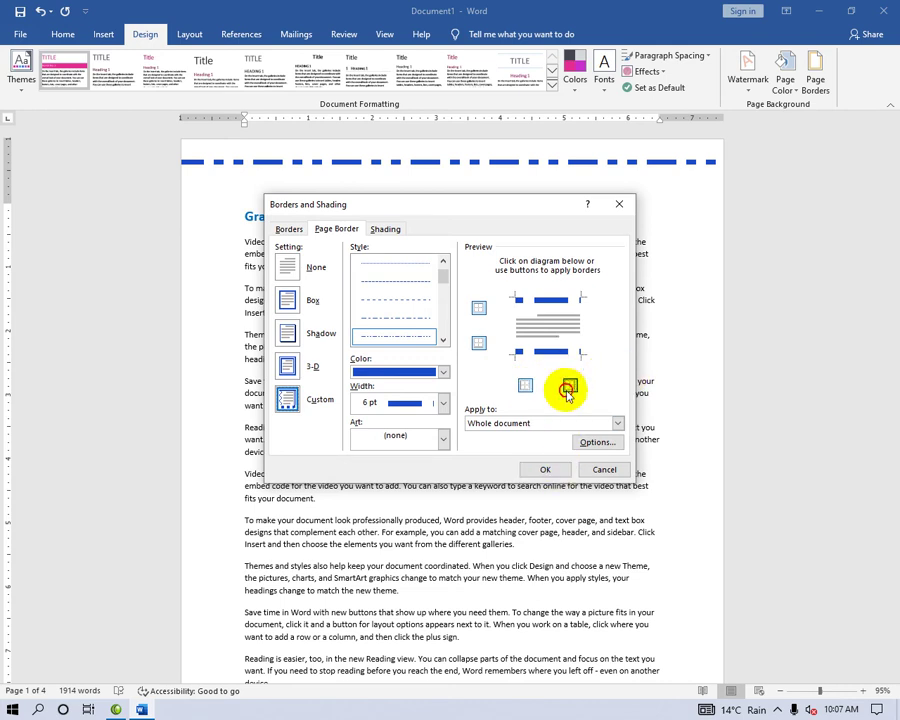
click(569, 386)
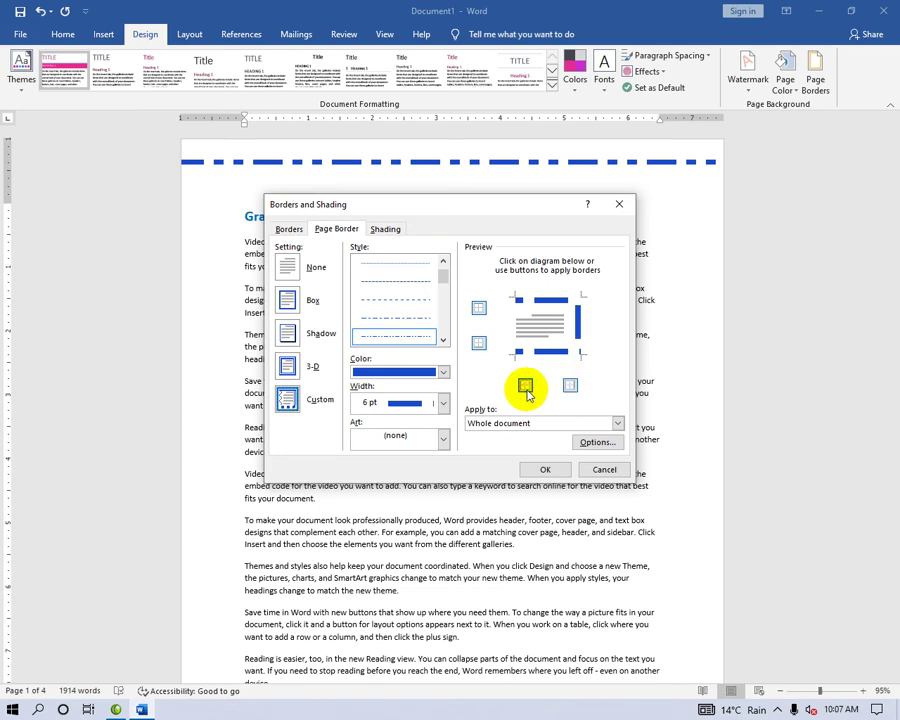
click(545, 469)
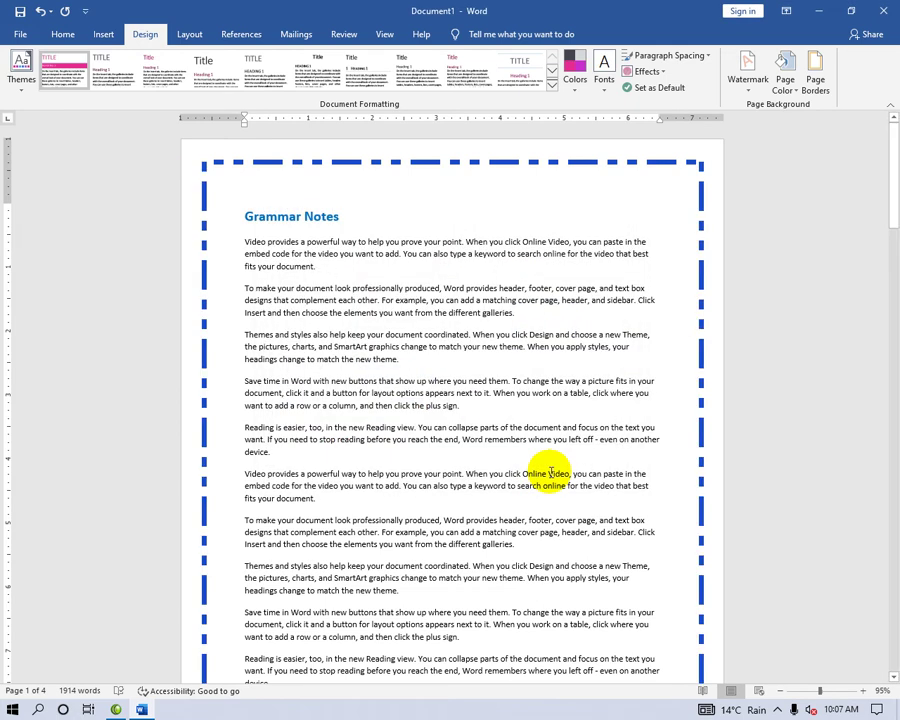
Step: Apply the apple art page border
click(818, 76)
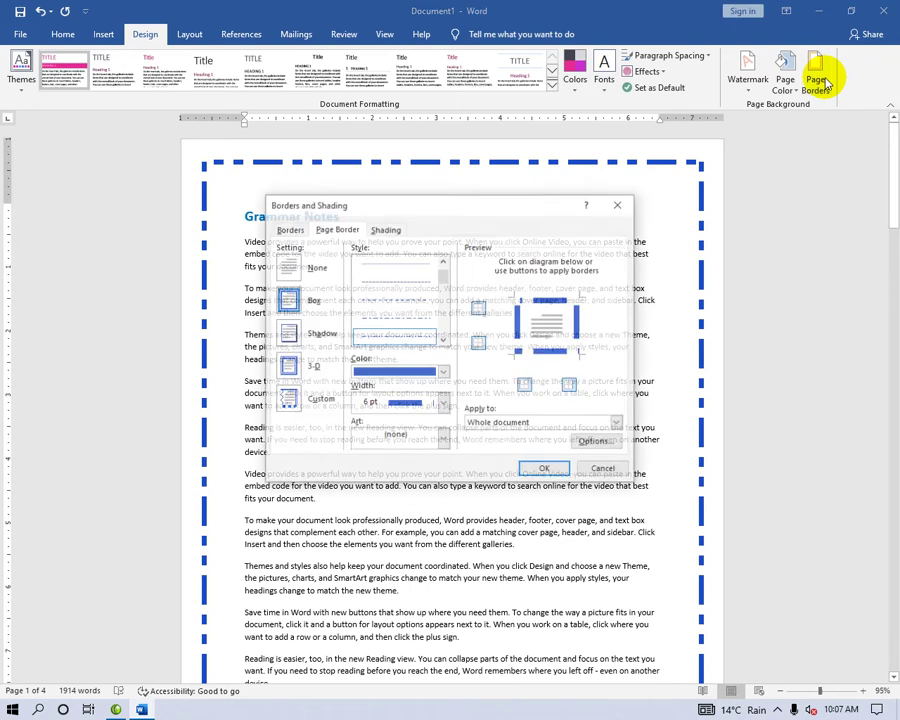
click(444, 441)
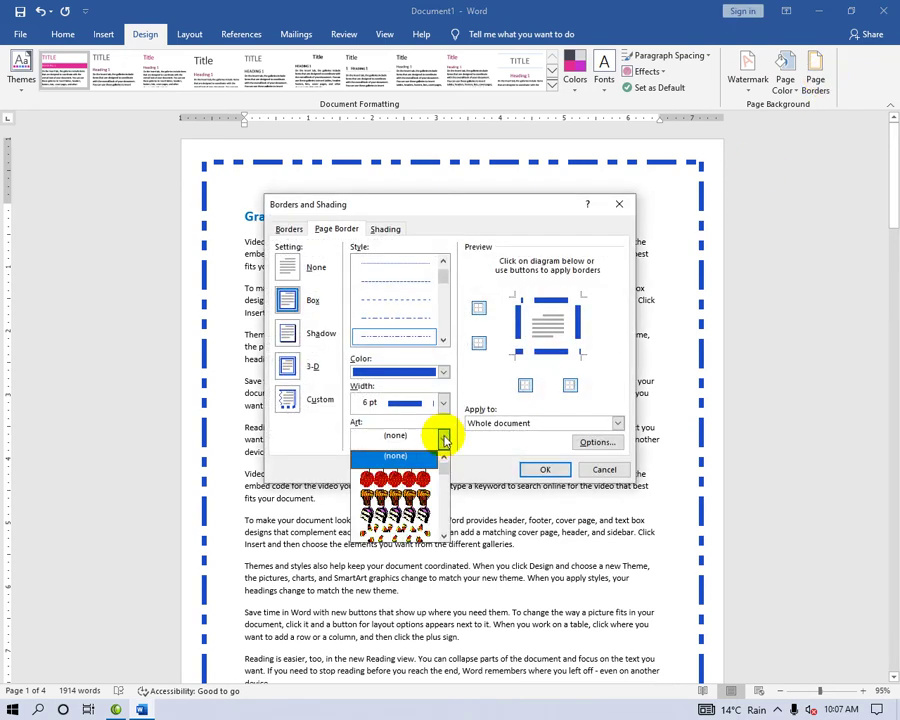
click(408, 479)
click(546, 468)
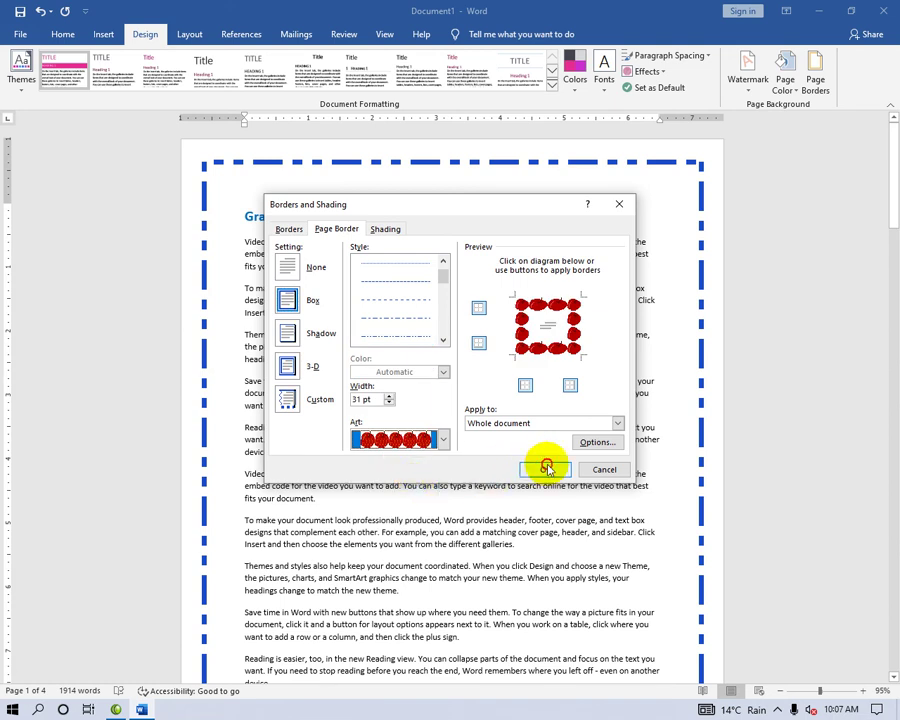
Step: Switch the art page border to the cake-slice design
click(812, 75)
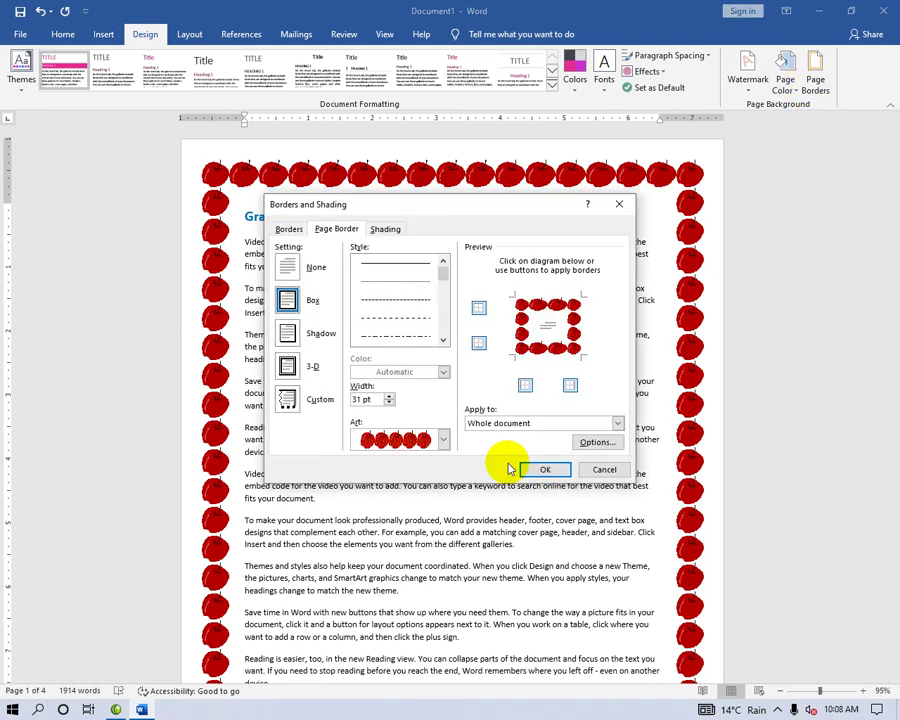
click(442, 440)
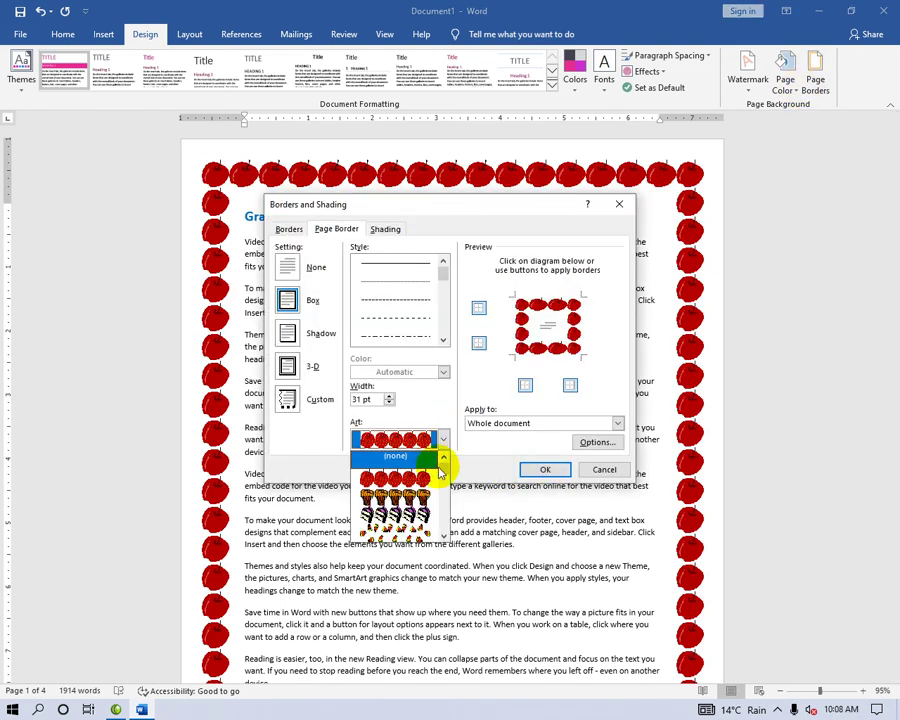
click(443, 467)
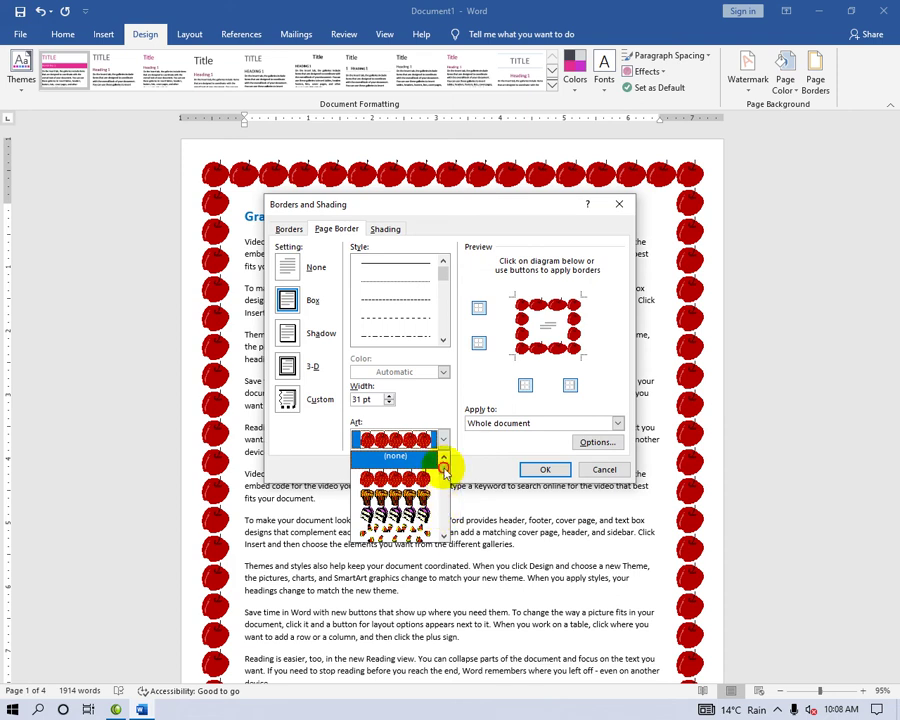
click(424, 512)
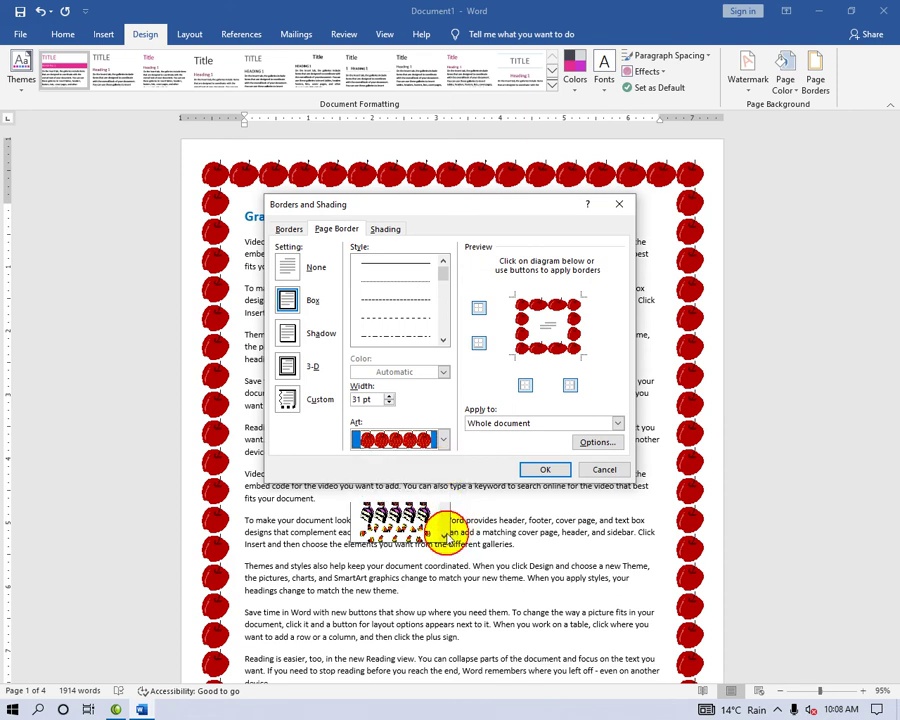
click(443, 440)
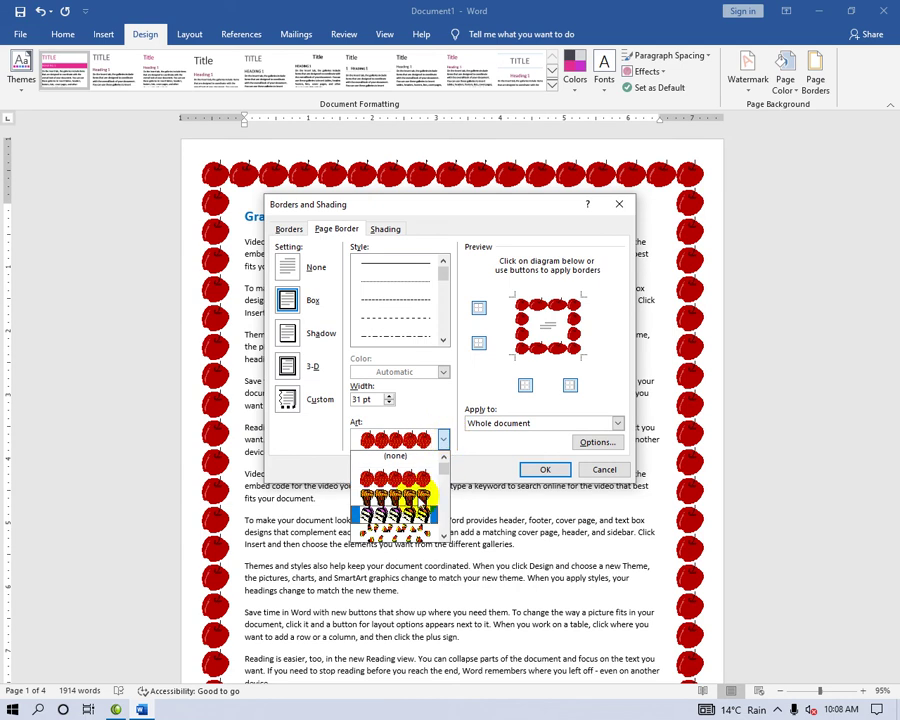
click(548, 469)
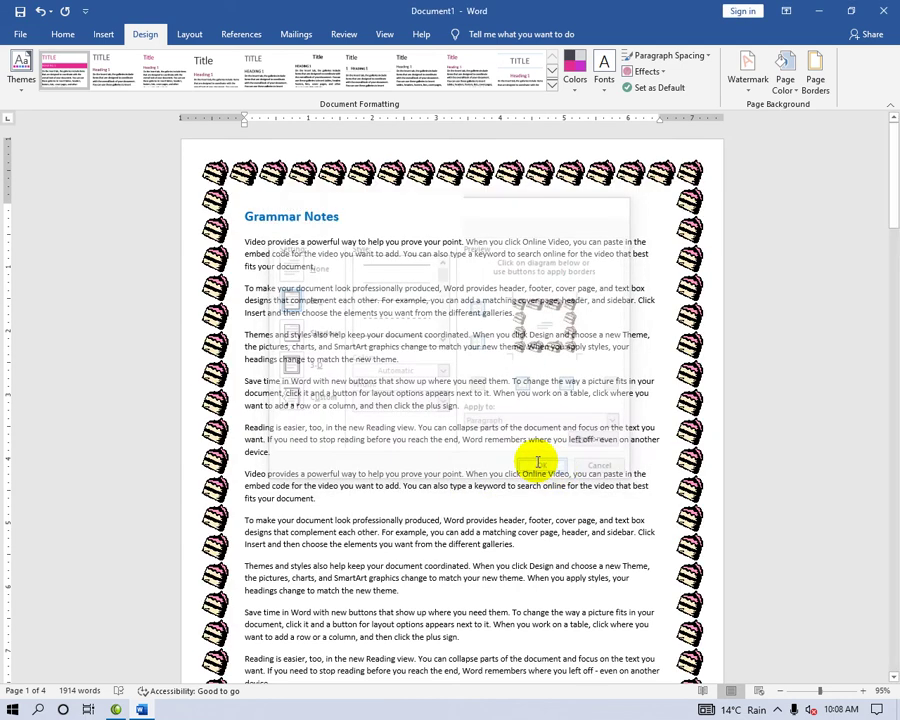
scroll(709, 279, down, 6)
scroll(739, 187, up, 5)
Step: Replace it with a grey brush-stroke art border design
click(818, 82)
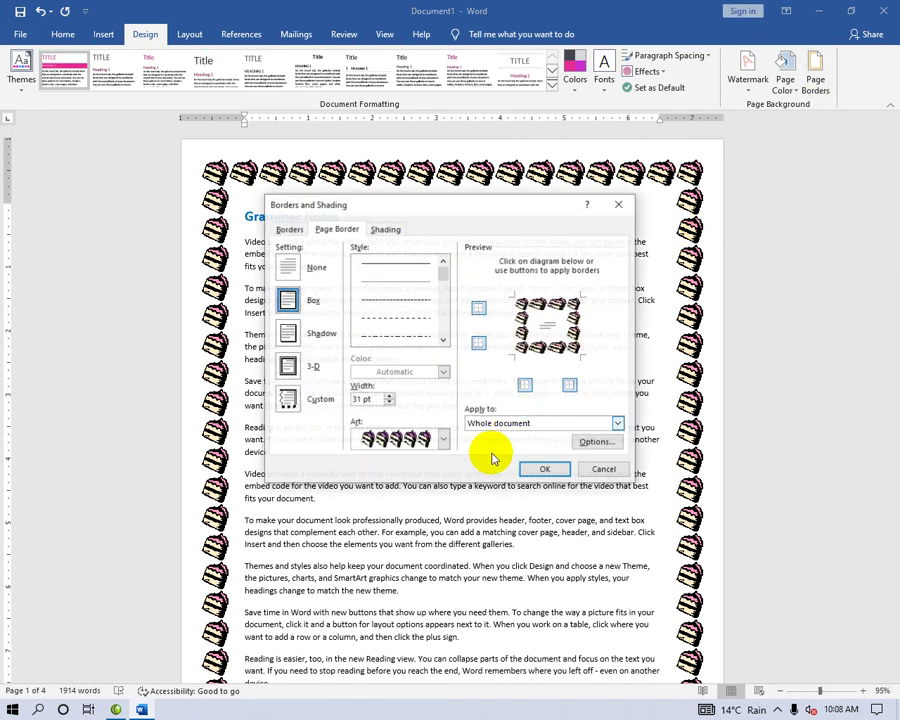
click(444, 440)
drag(444, 462, 442, 505)
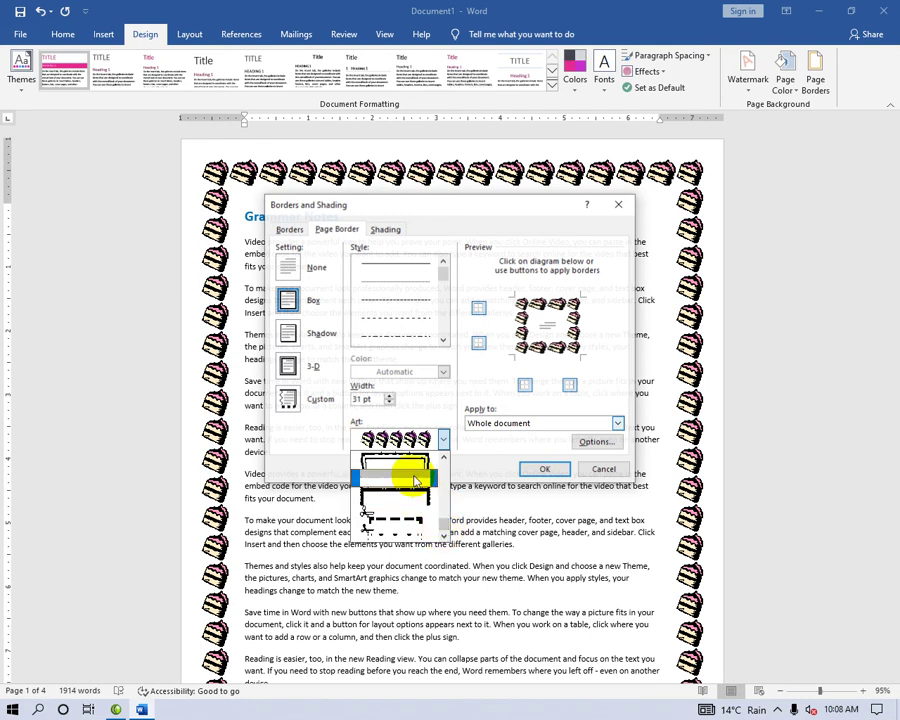
click(415, 480)
click(542, 469)
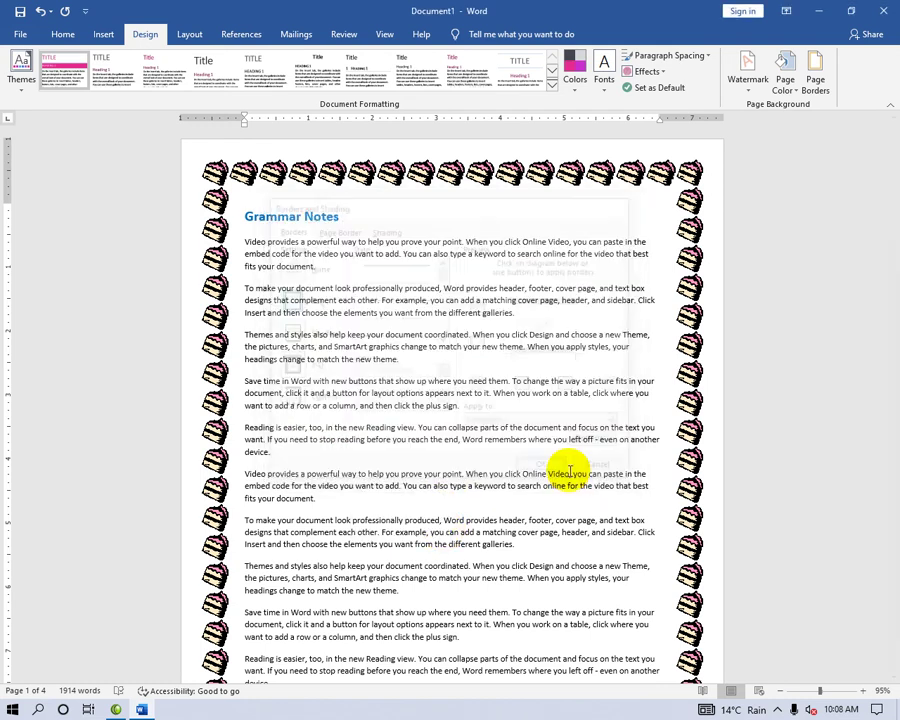
scroll(572, 468, down, 5)
scroll(568, 466, up, 5)
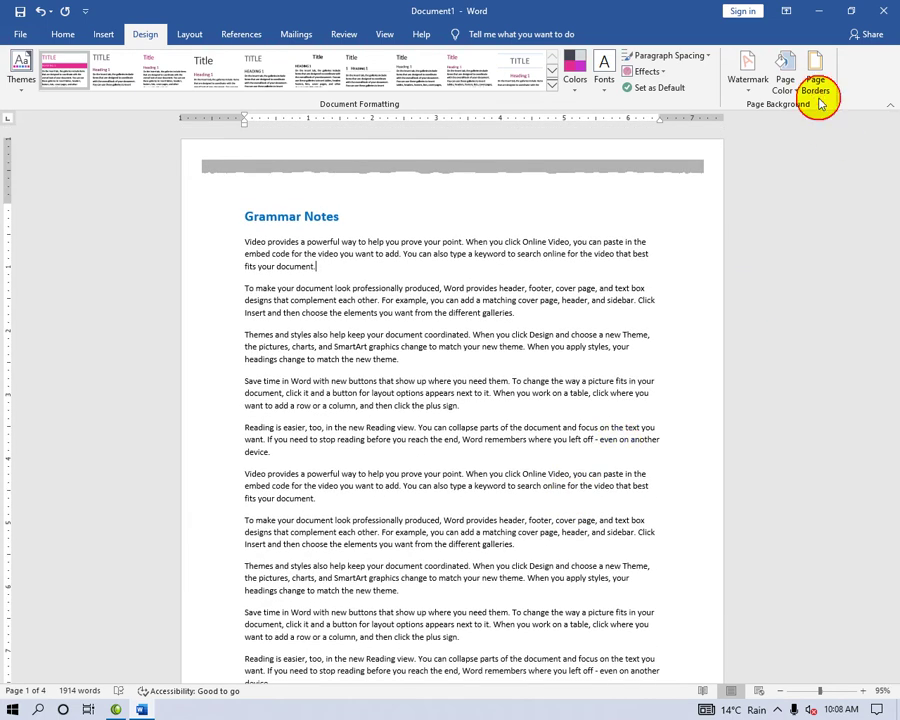
Step: Remove the art page border by setting the border to None
click(816, 82)
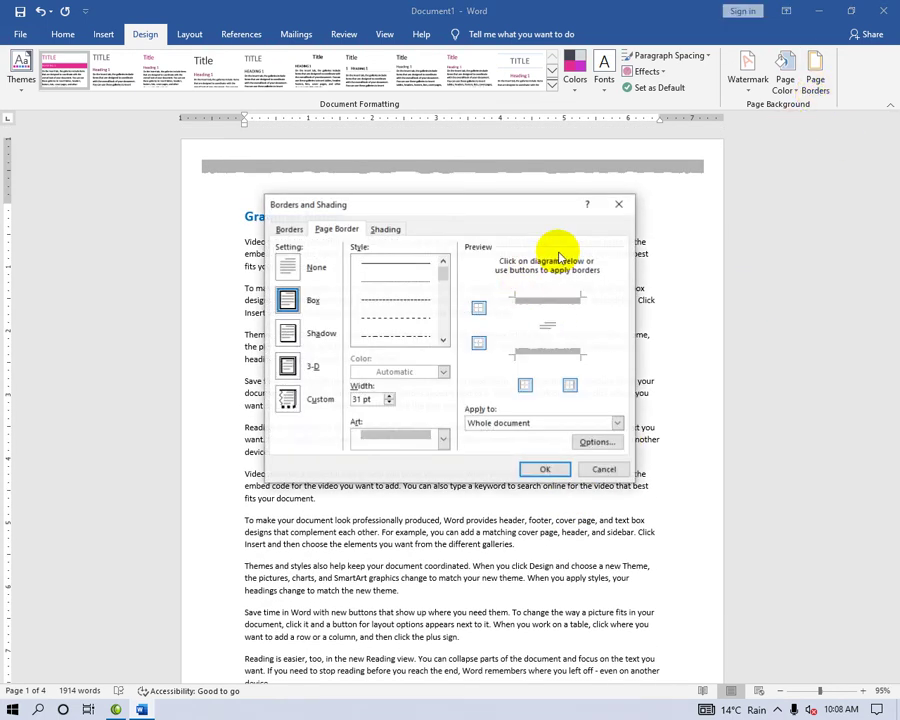
click(285, 266)
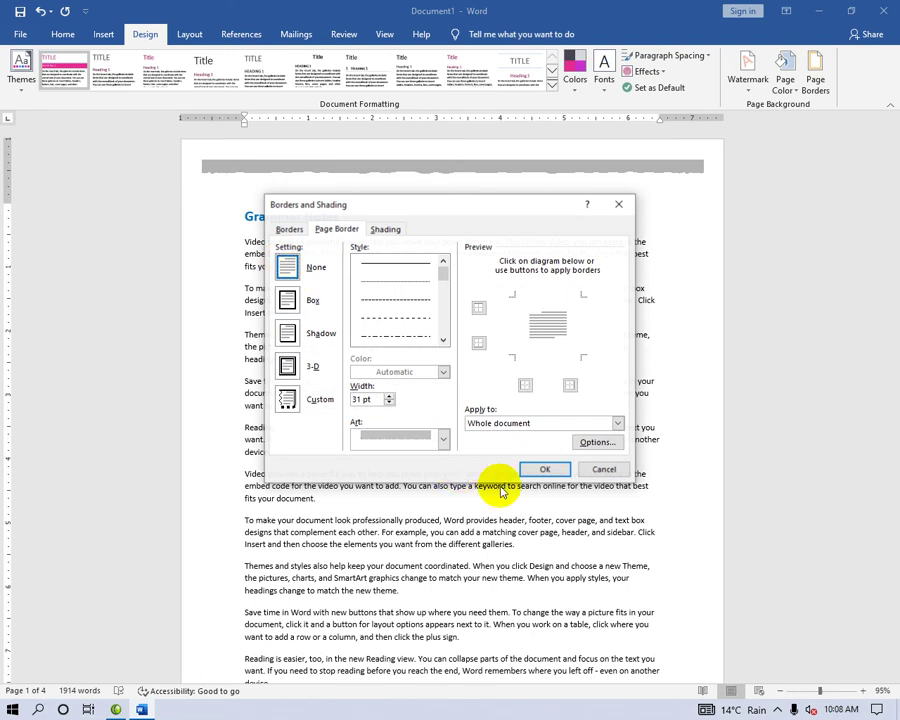
click(540, 469)
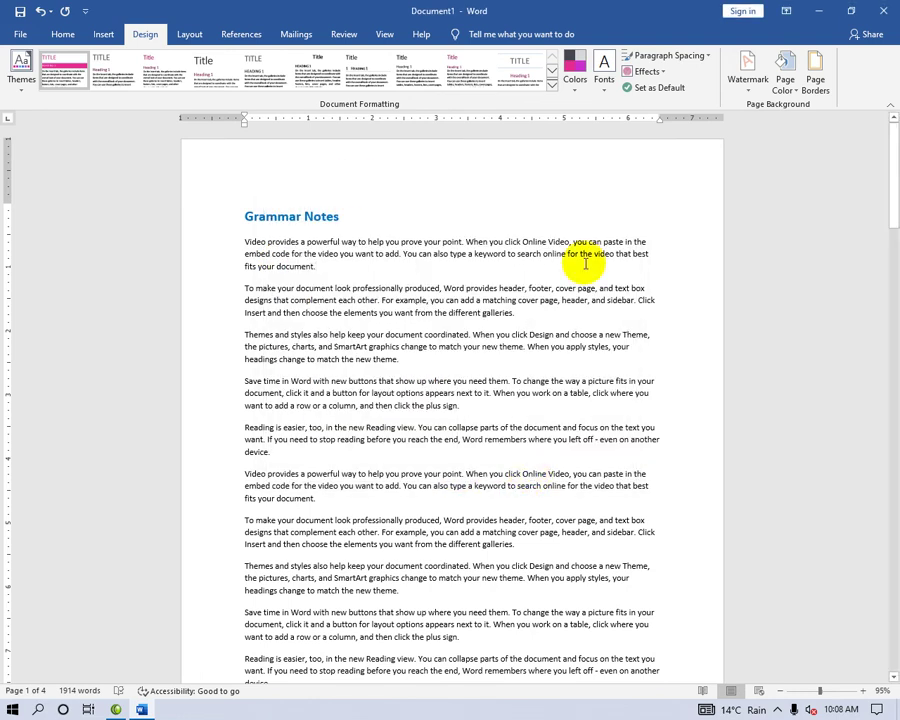
Step: Apply a plain Box page border, a thick 6 pt solid black line
click(818, 82)
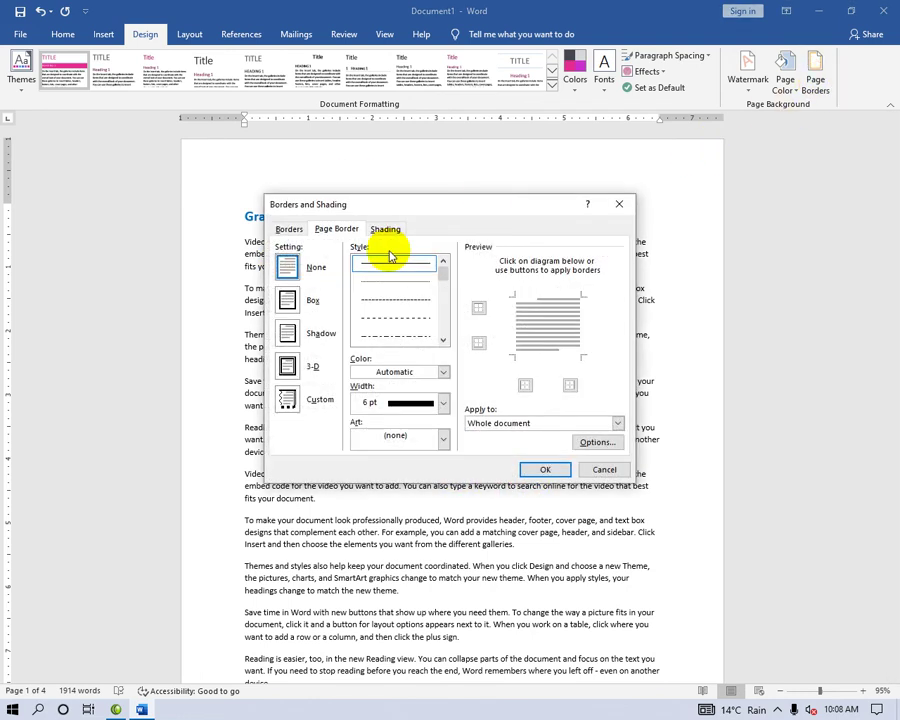
click(300, 302)
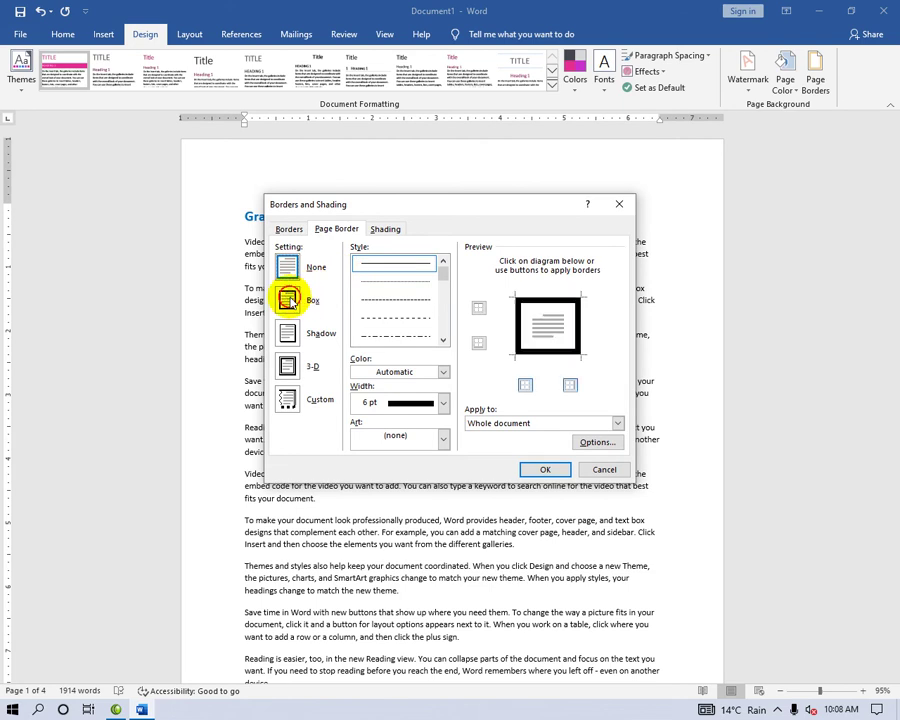
click(547, 469)
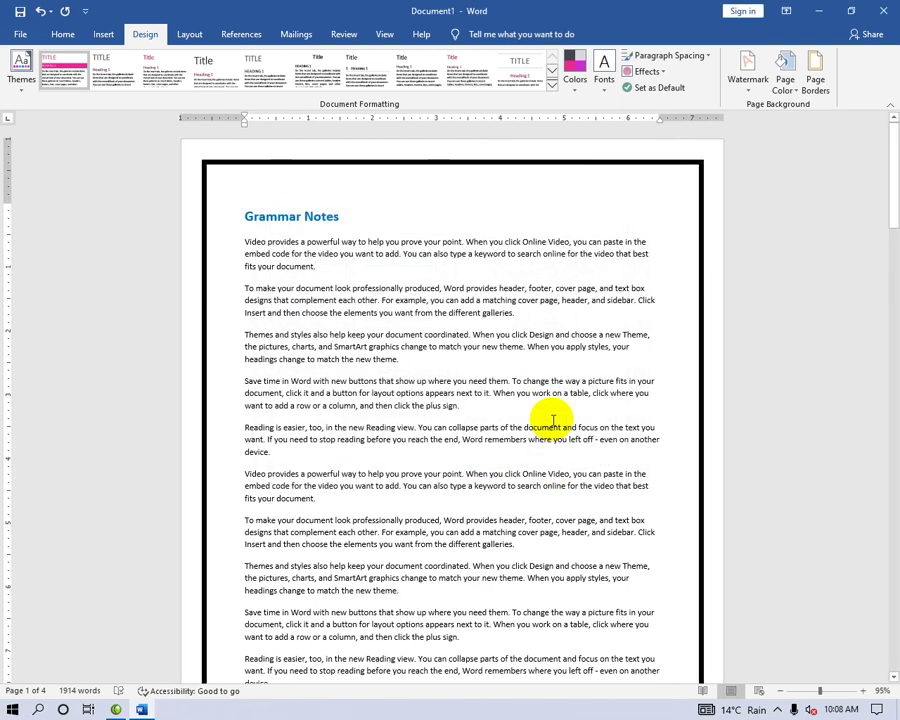
ctrl+scroll(555, 398, down, 1)
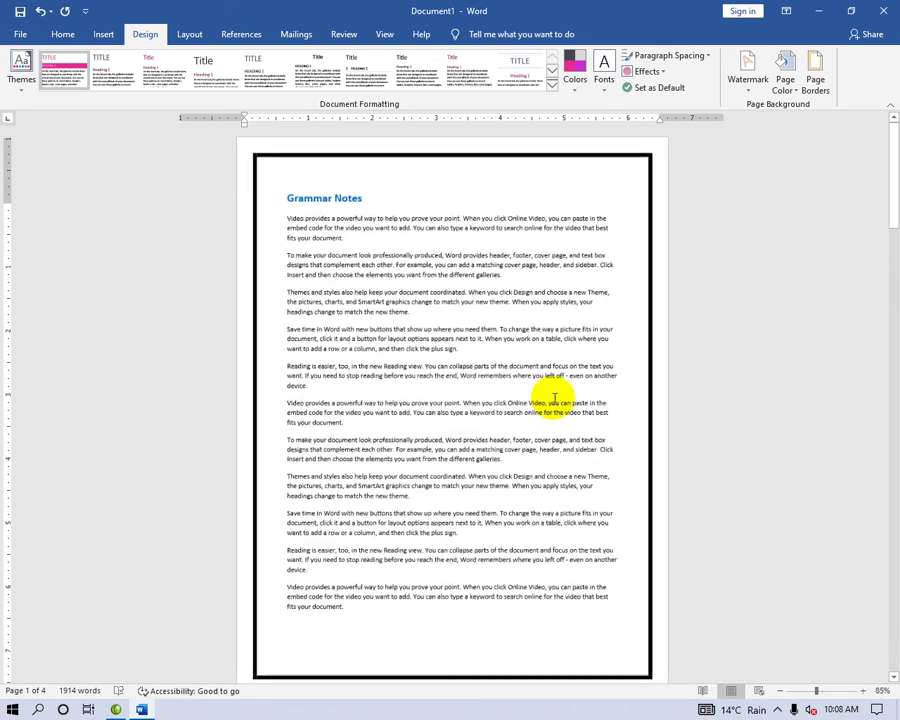
Step: Apply a shadowed box border to the page
click(815, 78)
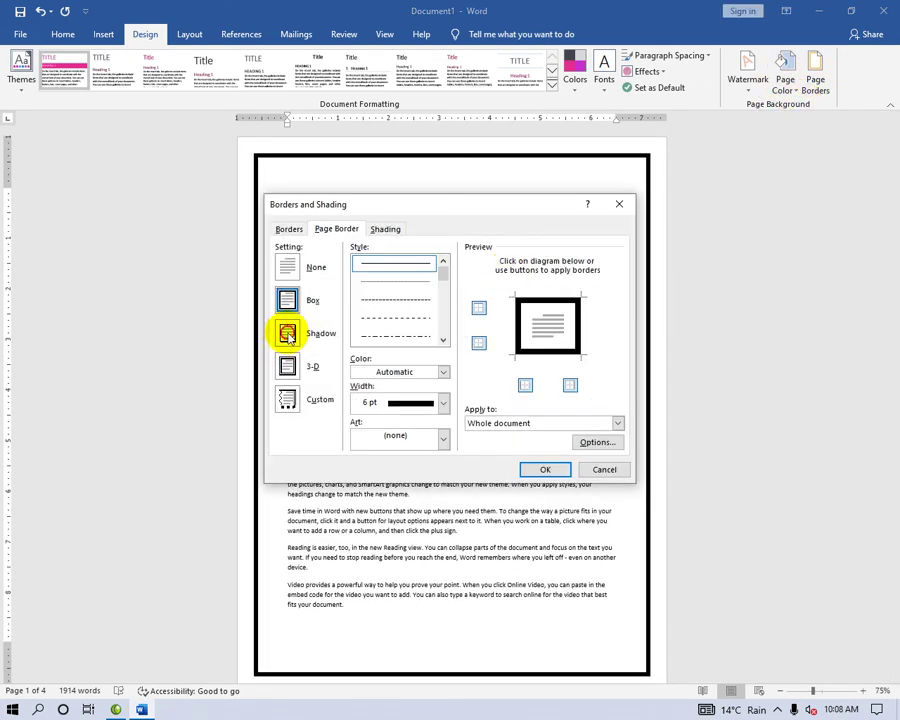
click(287, 334)
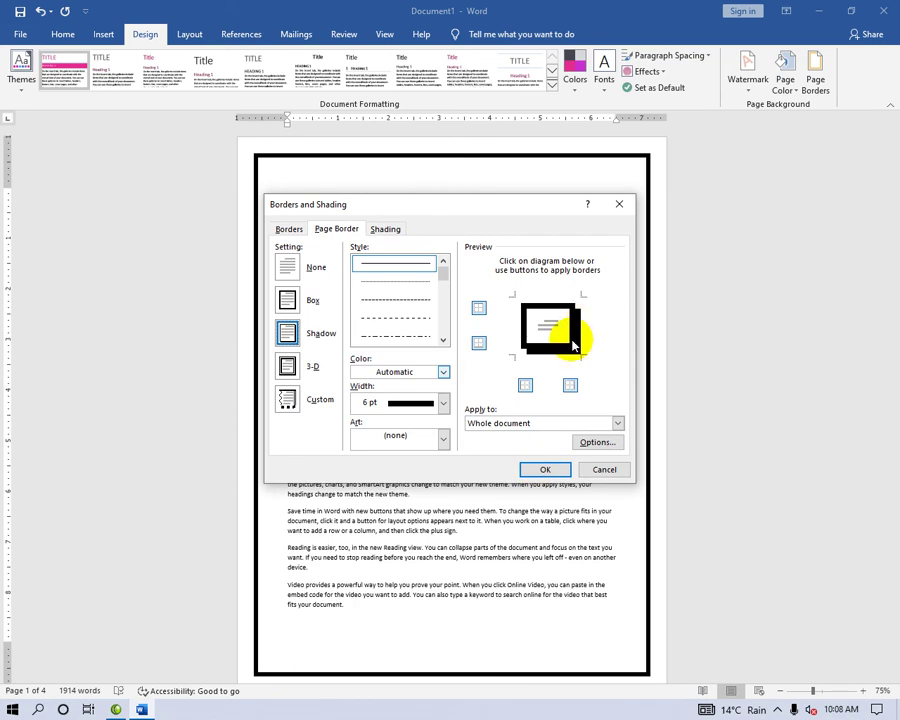
click(546, 470)
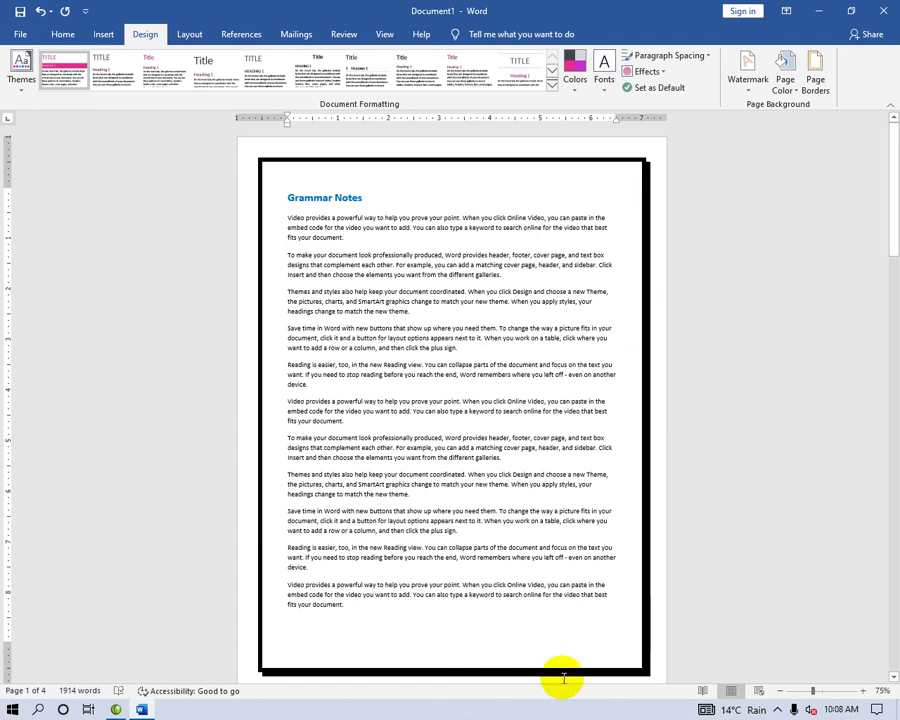
Step: Replace the shadow with a 3-D page border, a thick 6 pt black frame
click(813, 82)
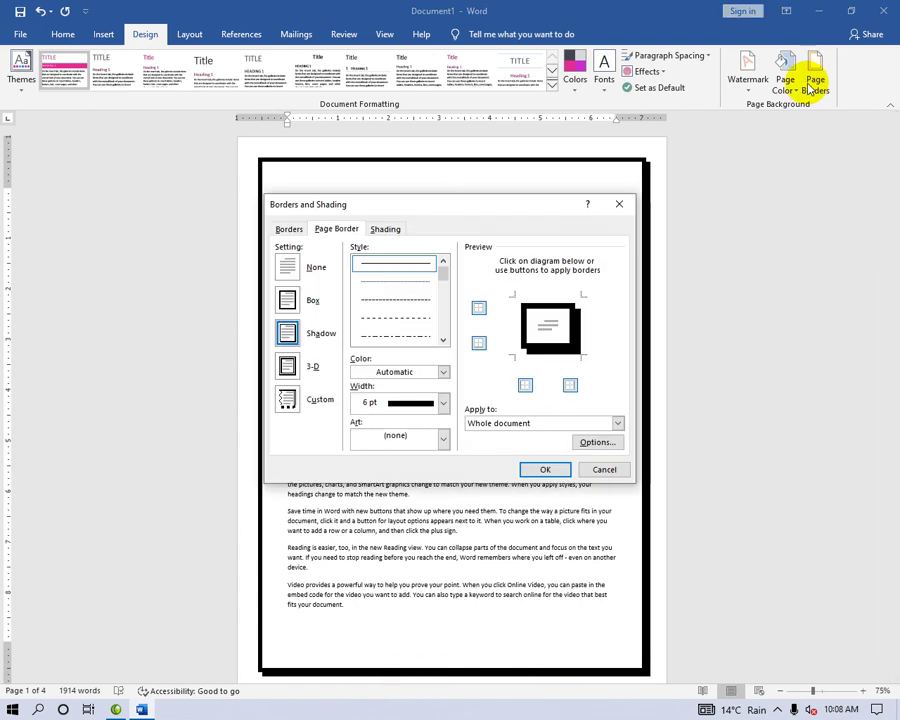
click(309, 367)
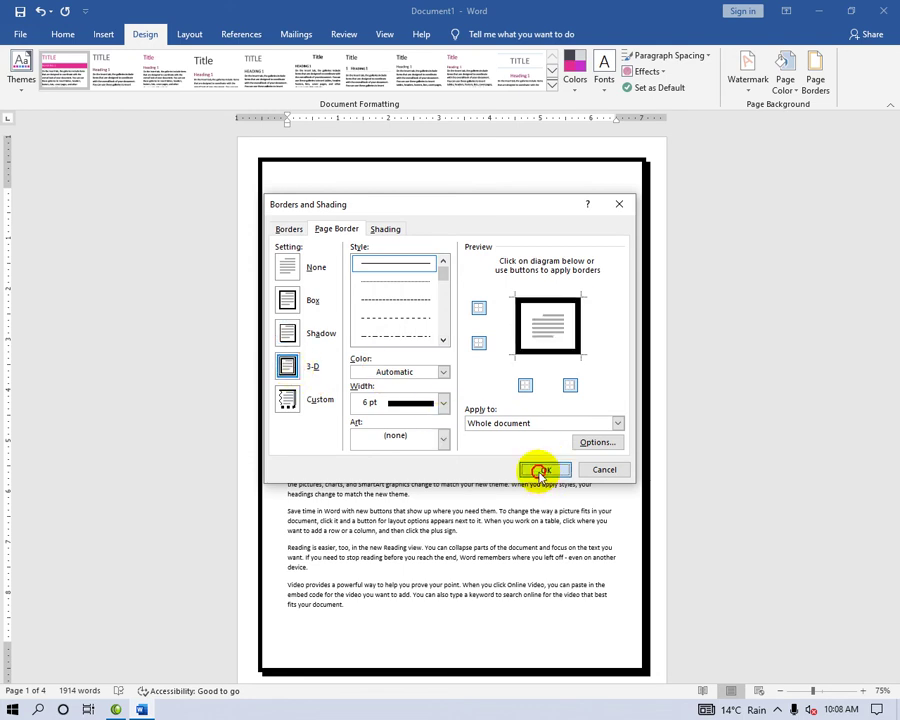
click(540, 469)
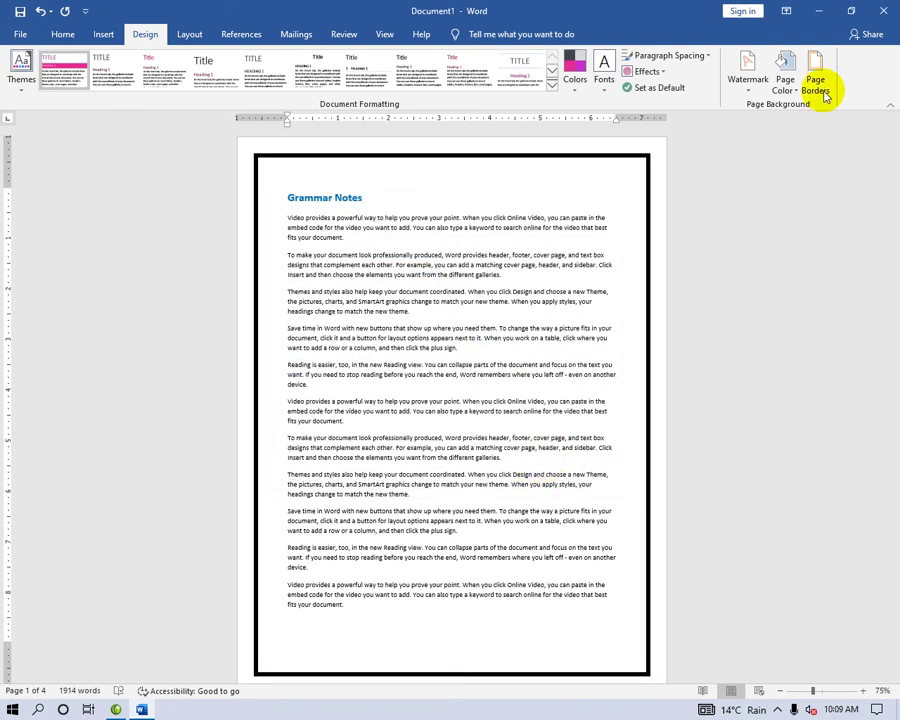
click(815, 82)
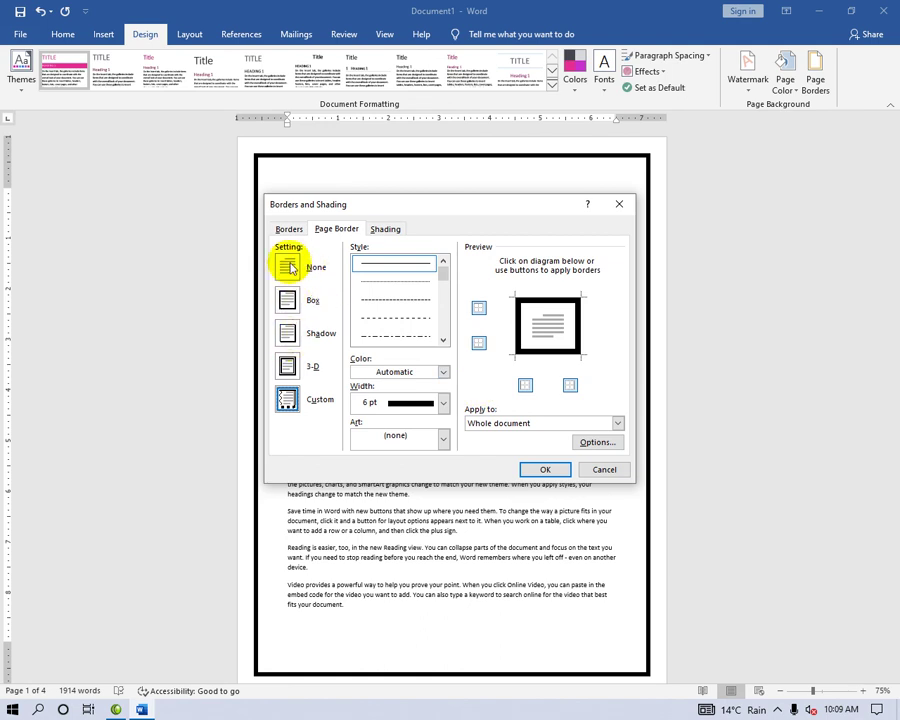
Step: Set the page border to None so the Grammar Notes pages have no frame
click(288, 266)
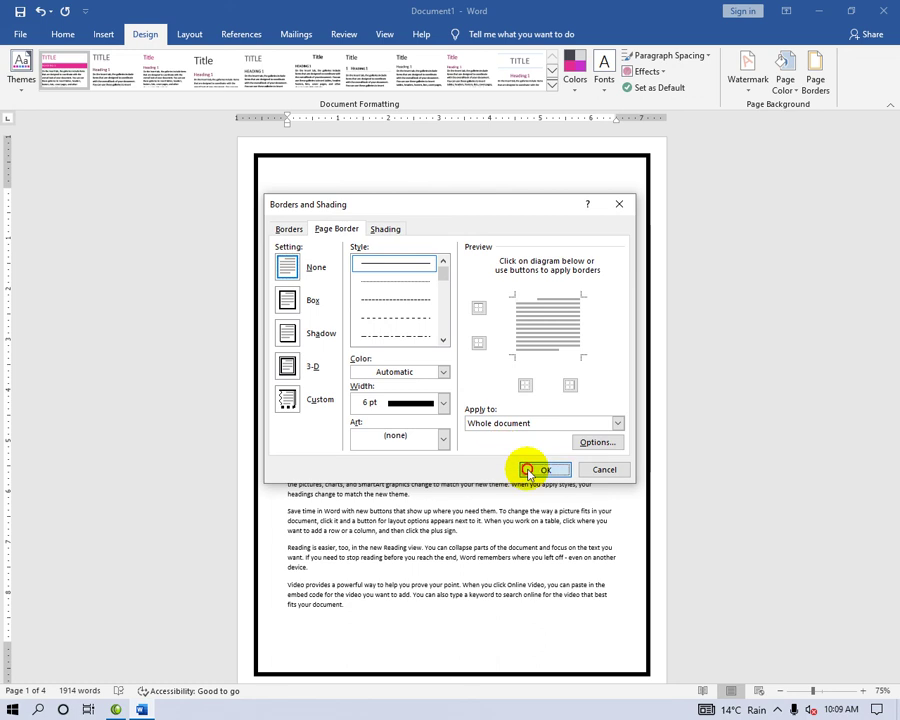
click(527, 469)
click(813, 95)
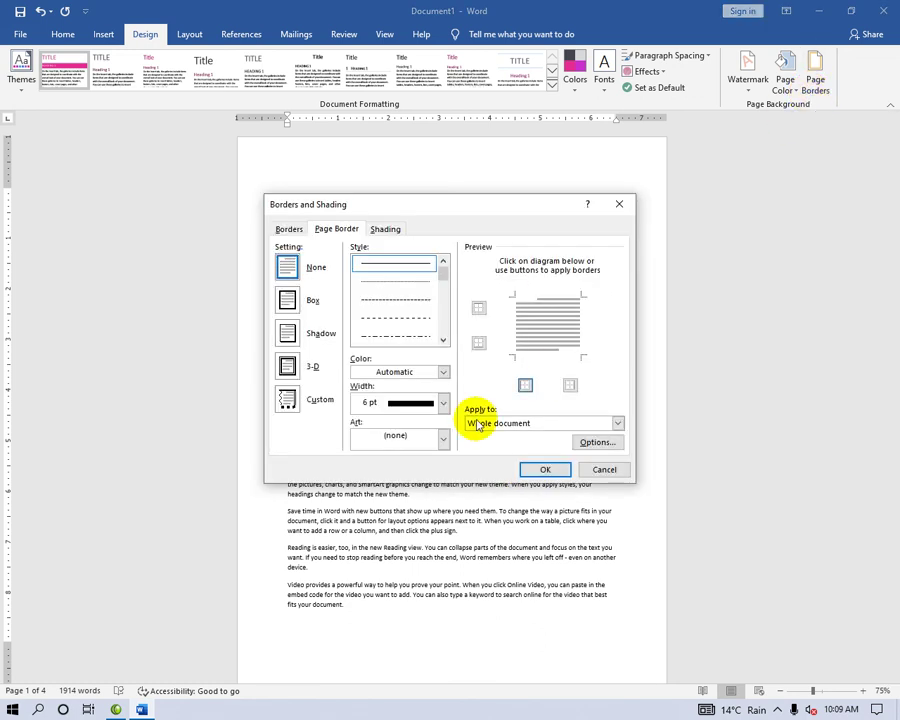
Step: Look through the border Color and Art lists, keeping no colour or art change
click(444, 372)
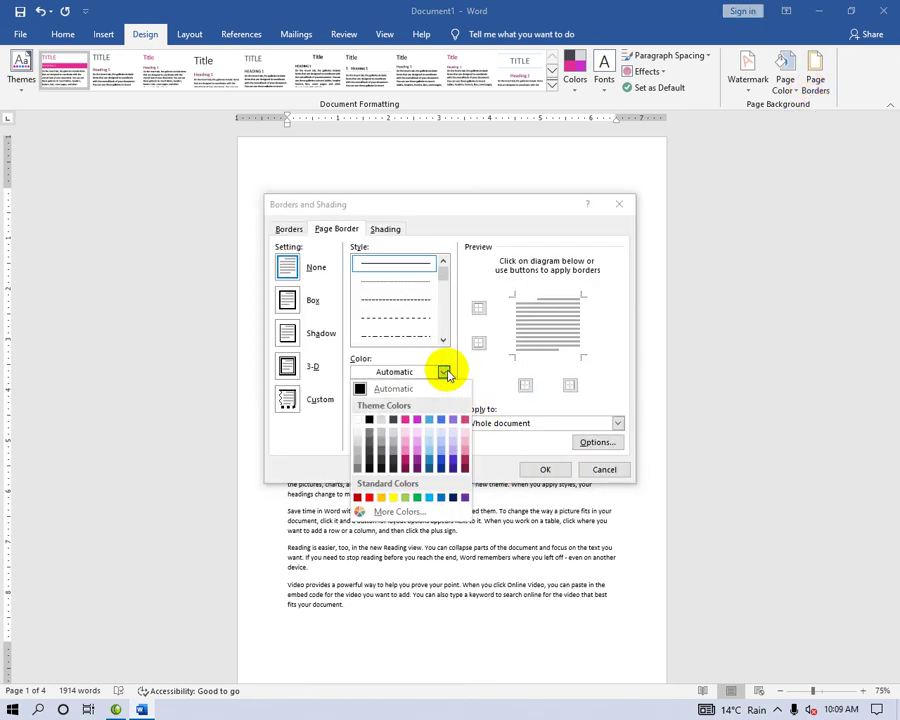
click(444, 372)
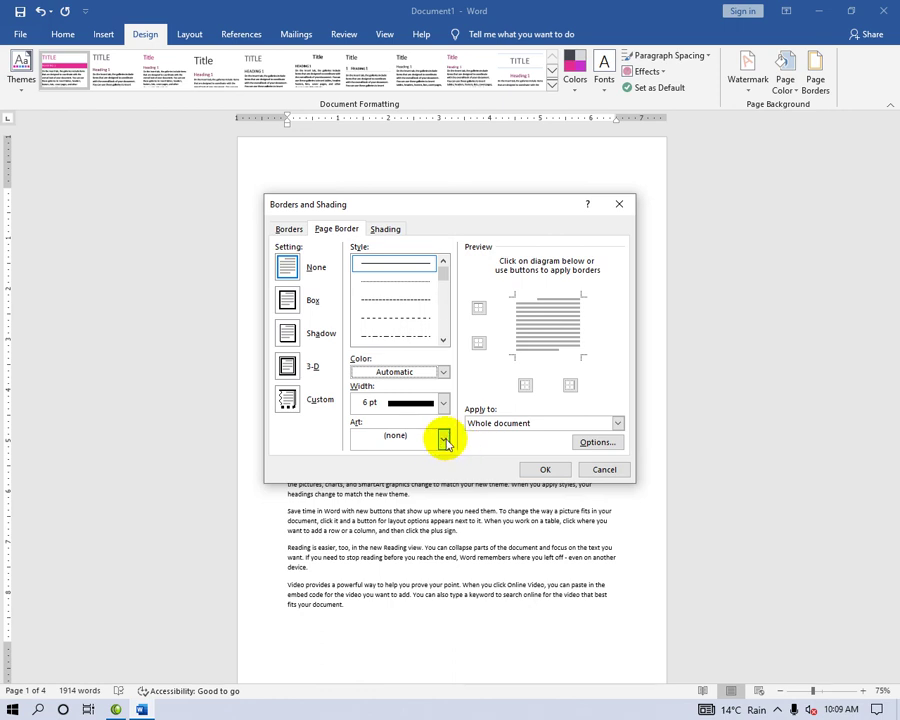
click(444, 437)
click(492, 381)
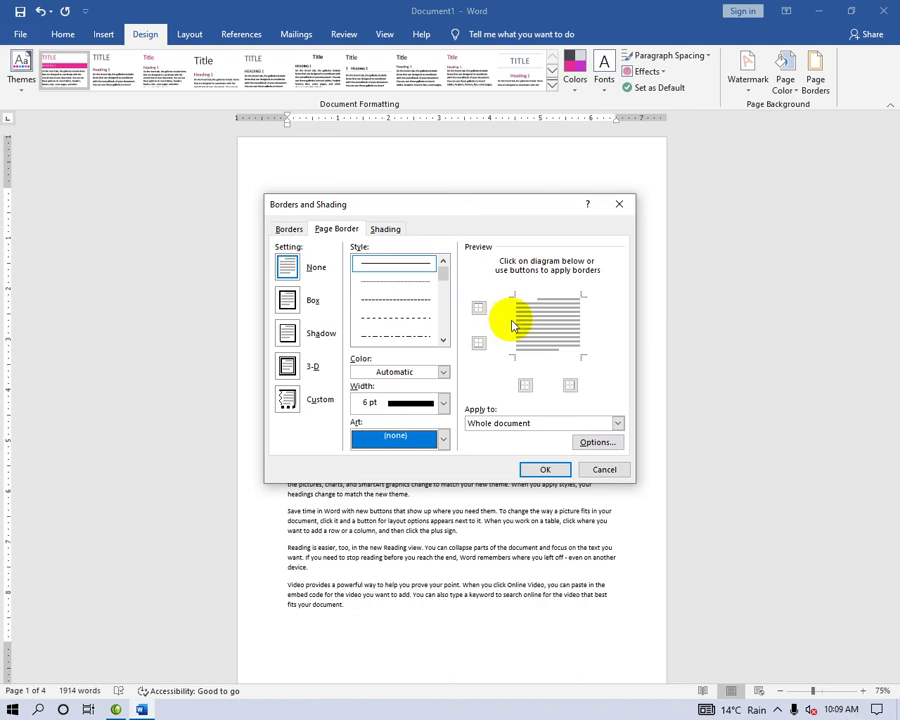
Step: Apply a blue 3 pt double-line box border to the page
click(287, 265)
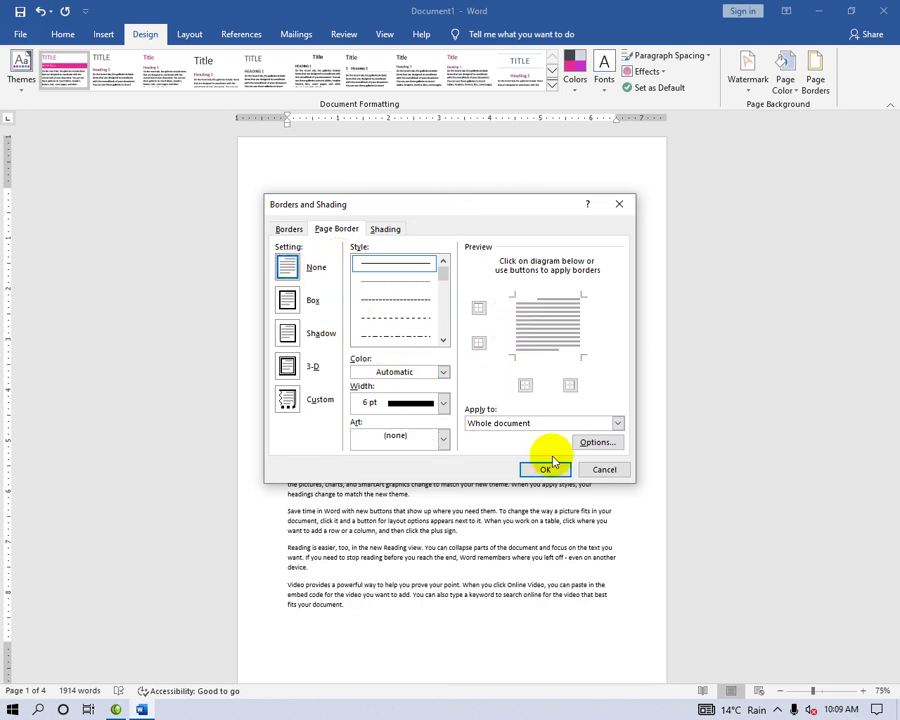
click(443, 341)
click(443, 341)
click(444, 342)
click(446, 344)
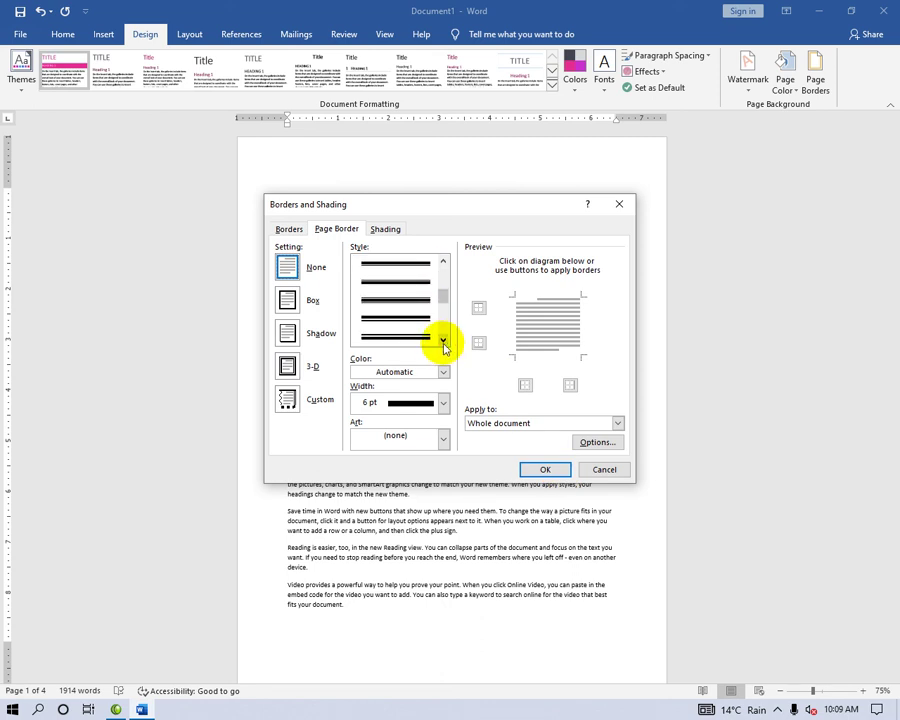
click(402, 318)
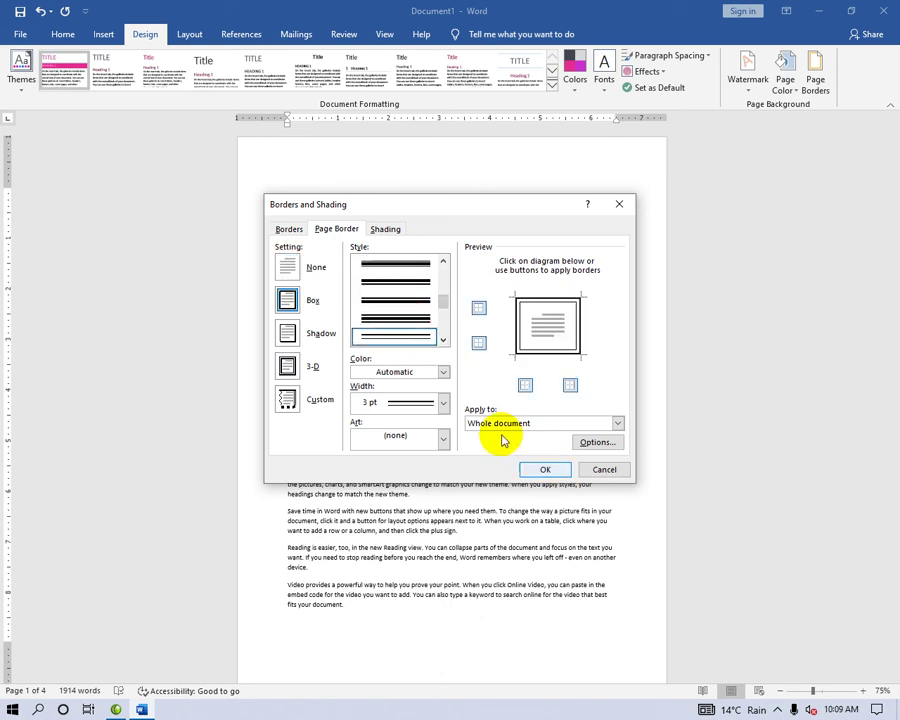
click(438, 372)
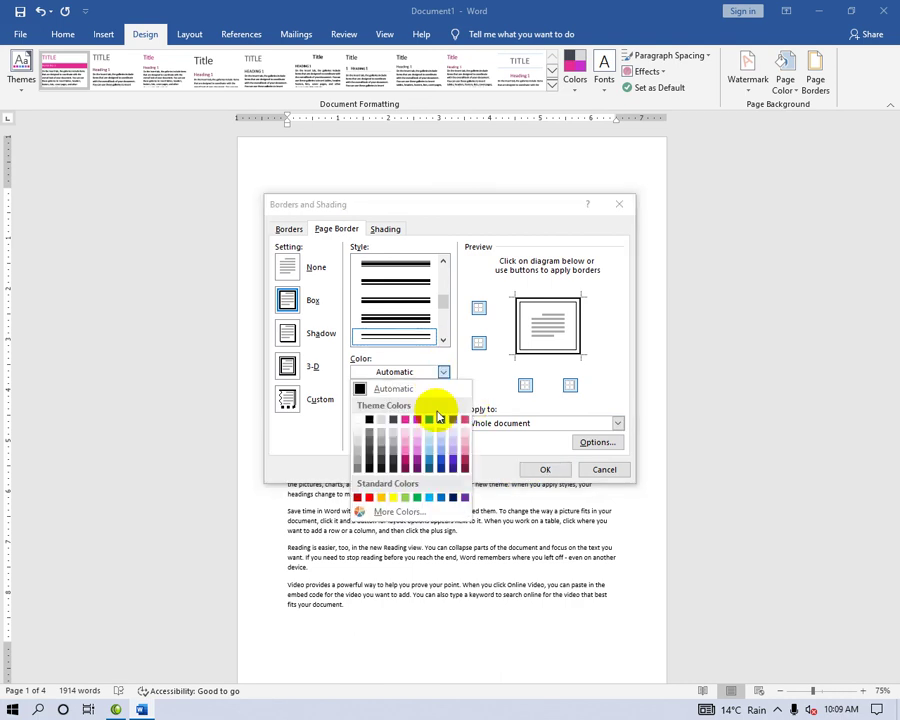
click(443, 465)
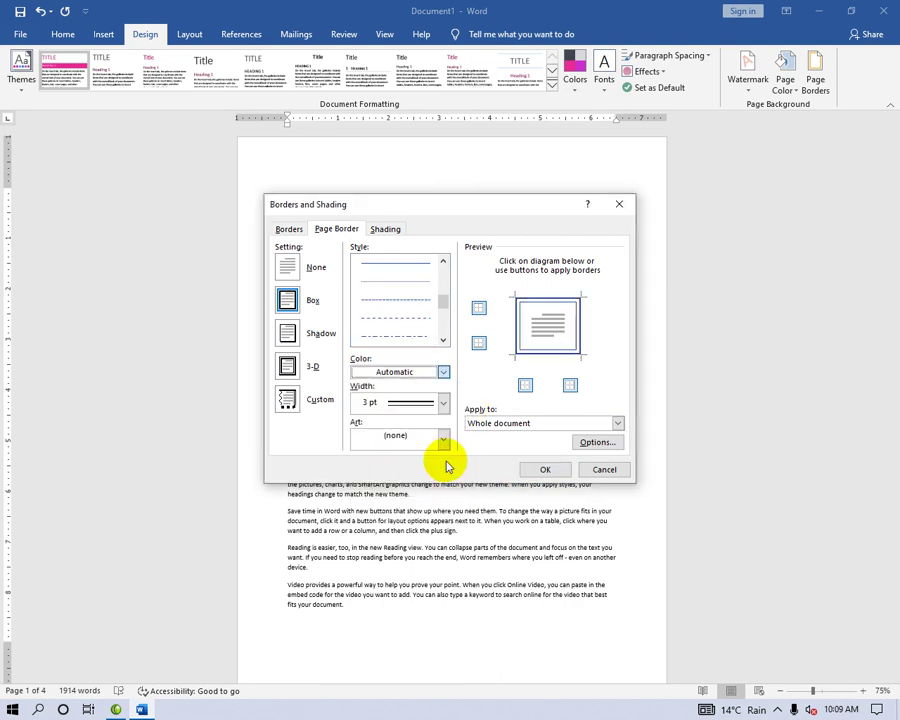
click(536, 469)
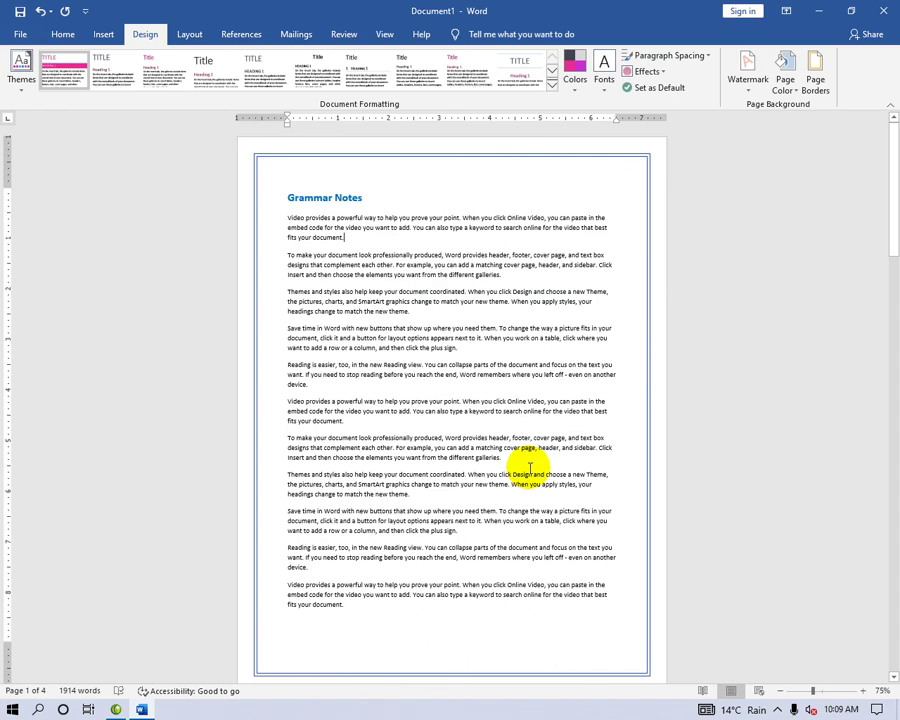